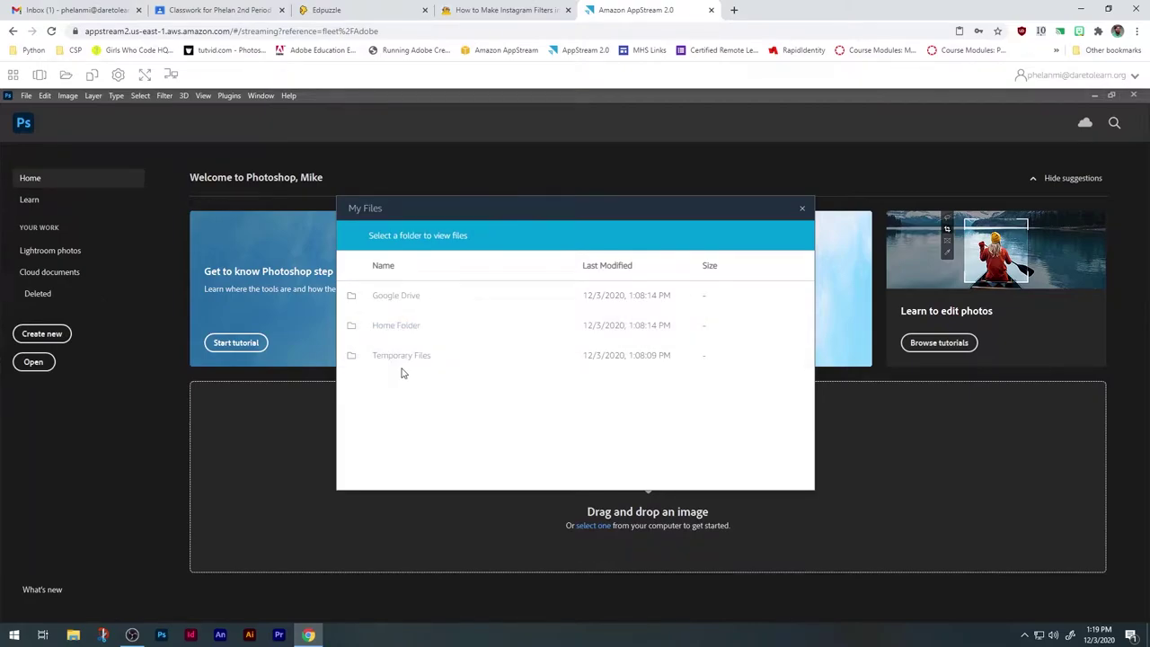
# Step: Upload fakeobxers.jpg from the computer's Downloads folder into the AppStream Home Folder
pyautogui.click(63, 74)
pyautogui.click(63, 74)
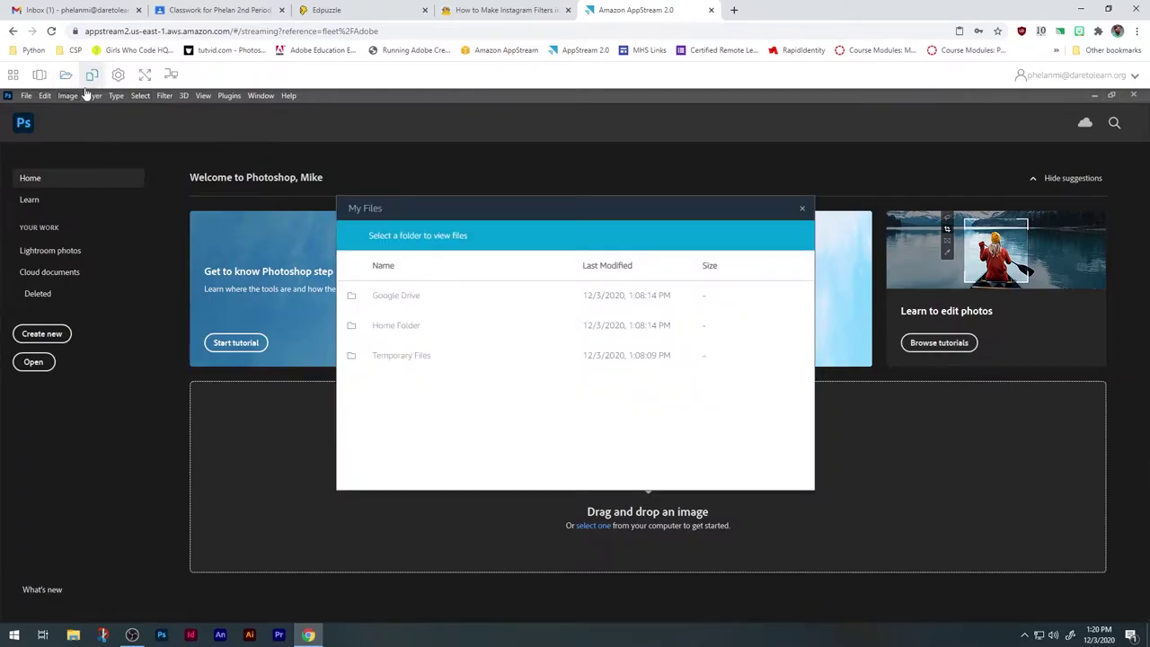
pyautogui.click(410, 325)
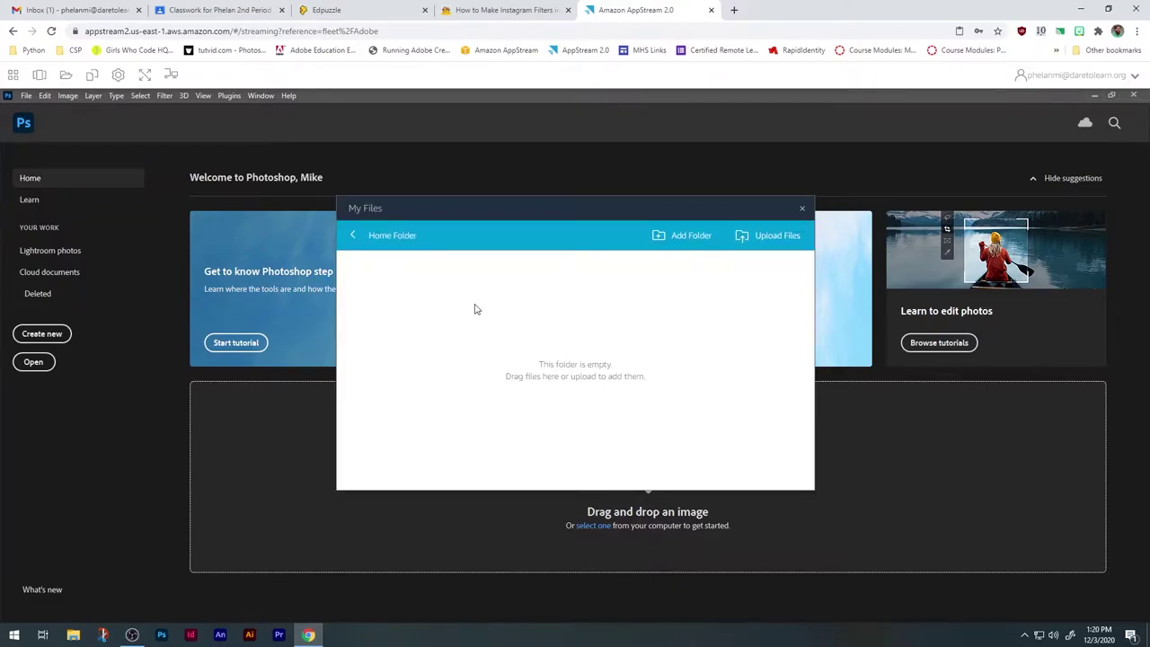
pyautogui.click(763, 233)
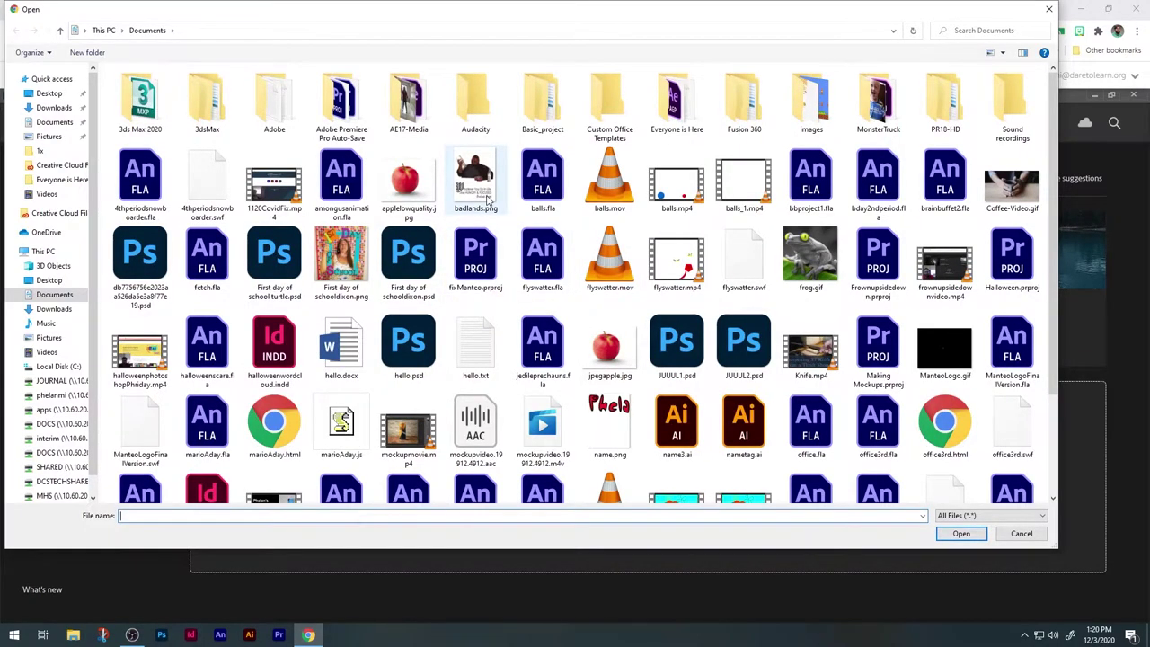
pyautogui.click(53, 107)
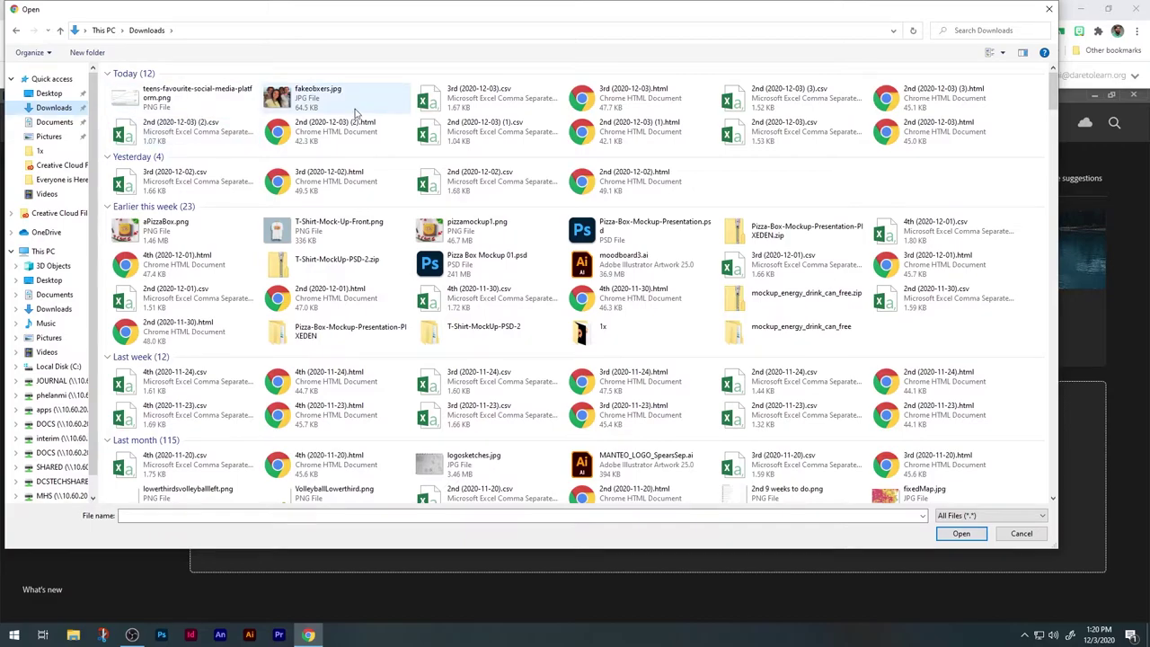
pyautogui.doubleClick(354, 108)
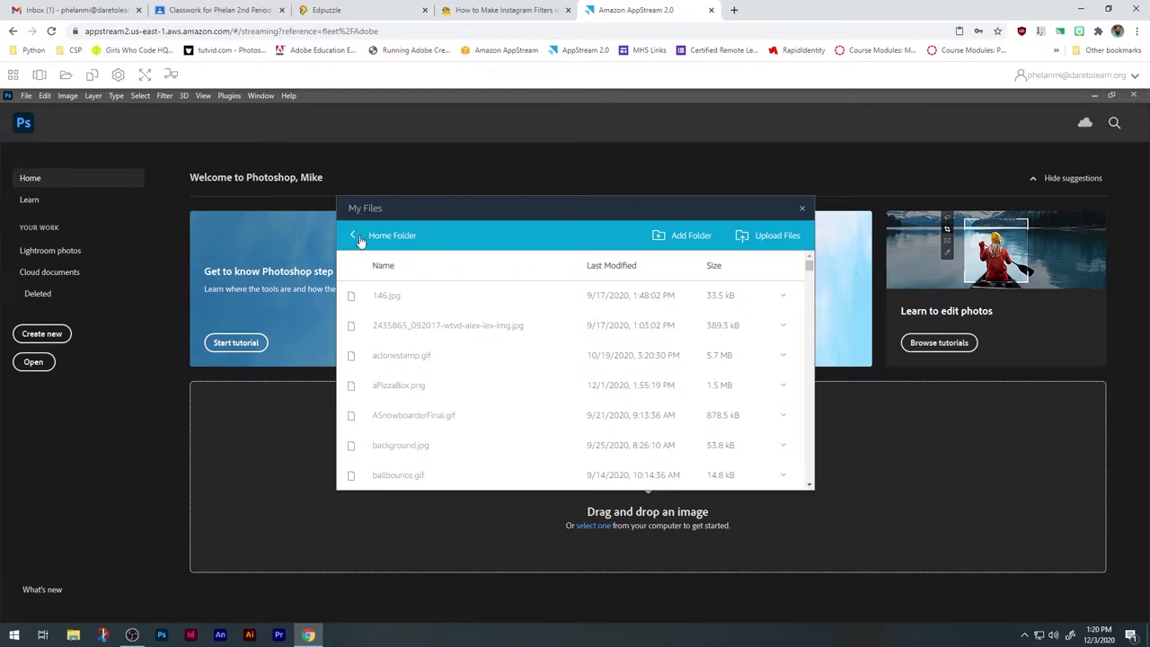
# Step: Close the file browser and select fakeobxers.jpg from This PC > Home Folder in Photoshop's Open dialog
pyautogui.click(802, 208)
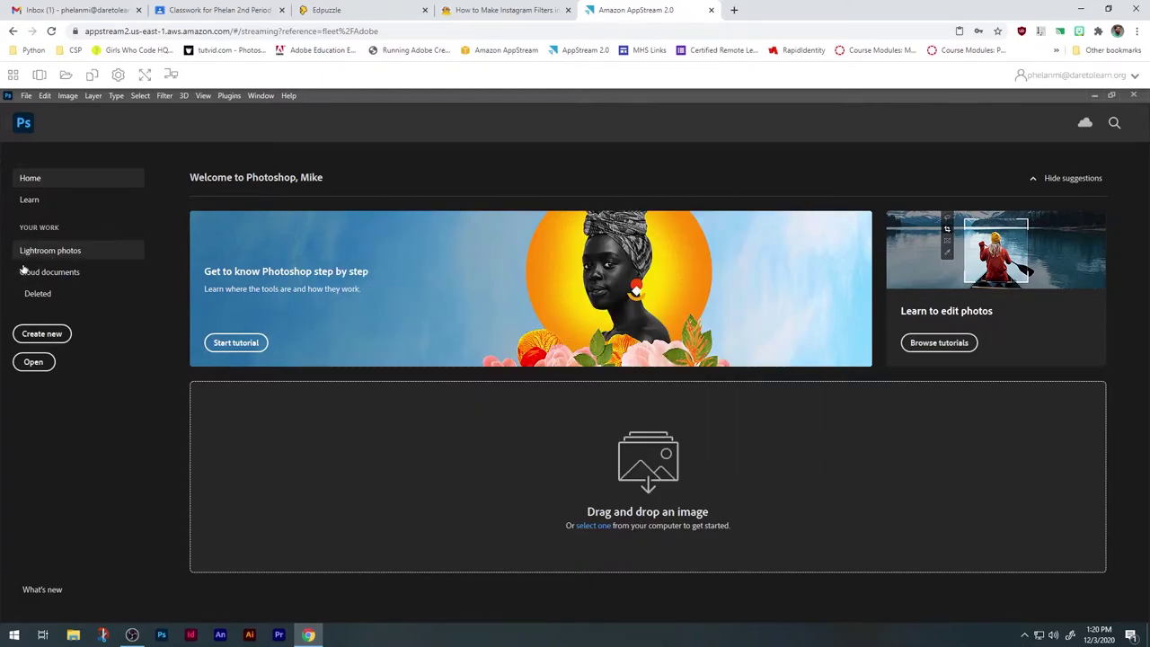
pyautogui.click(35, 364)
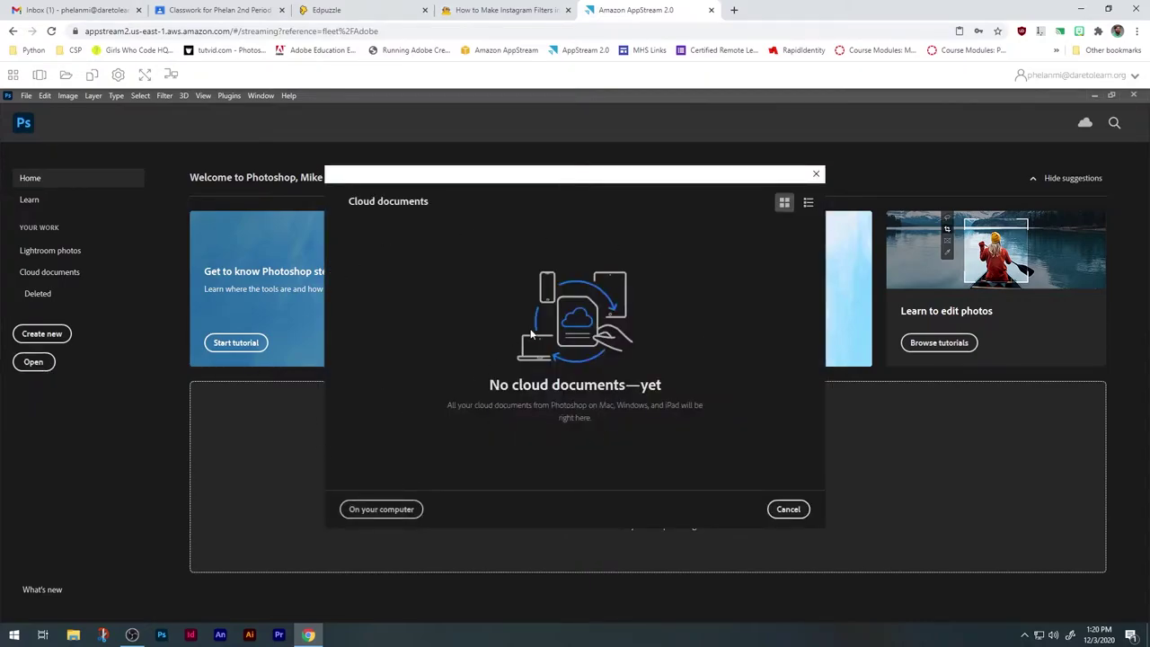
pyautogui.click(385, 512)
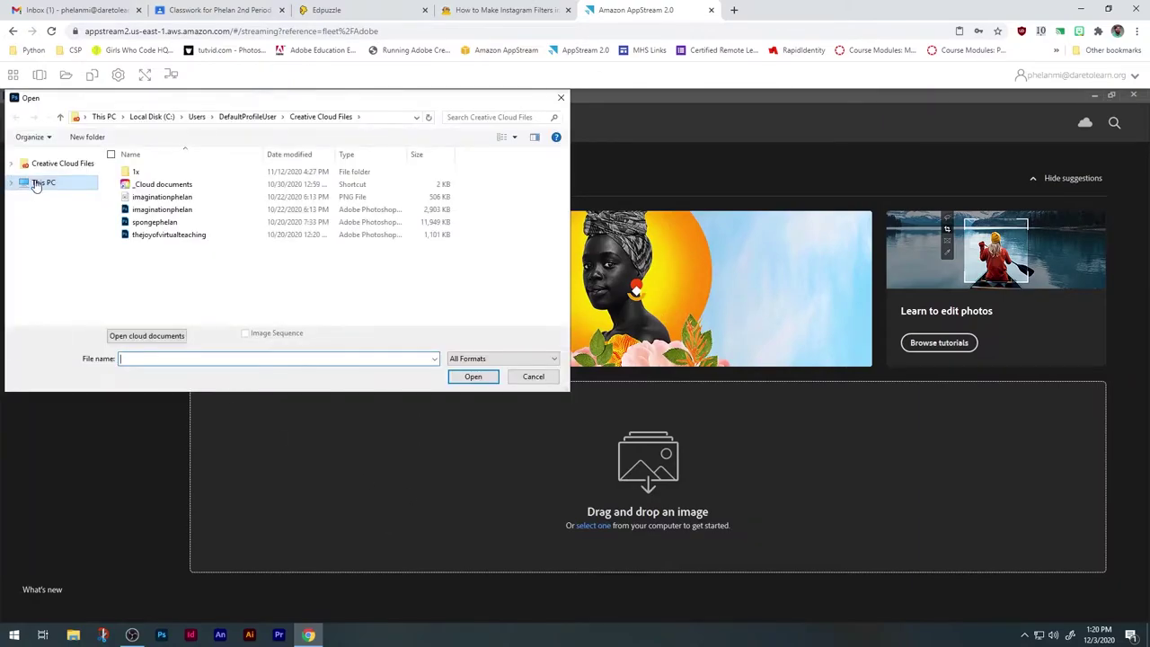
pyautogui.click(36, 183)
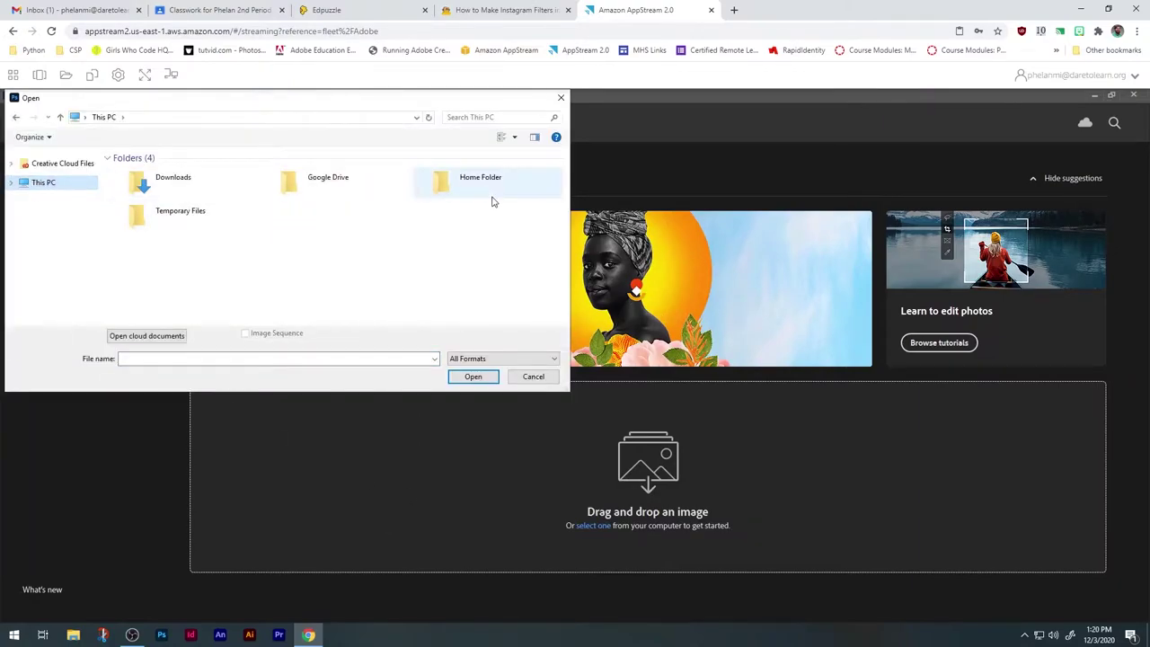
pyautogui.doubleClick(467, 184)
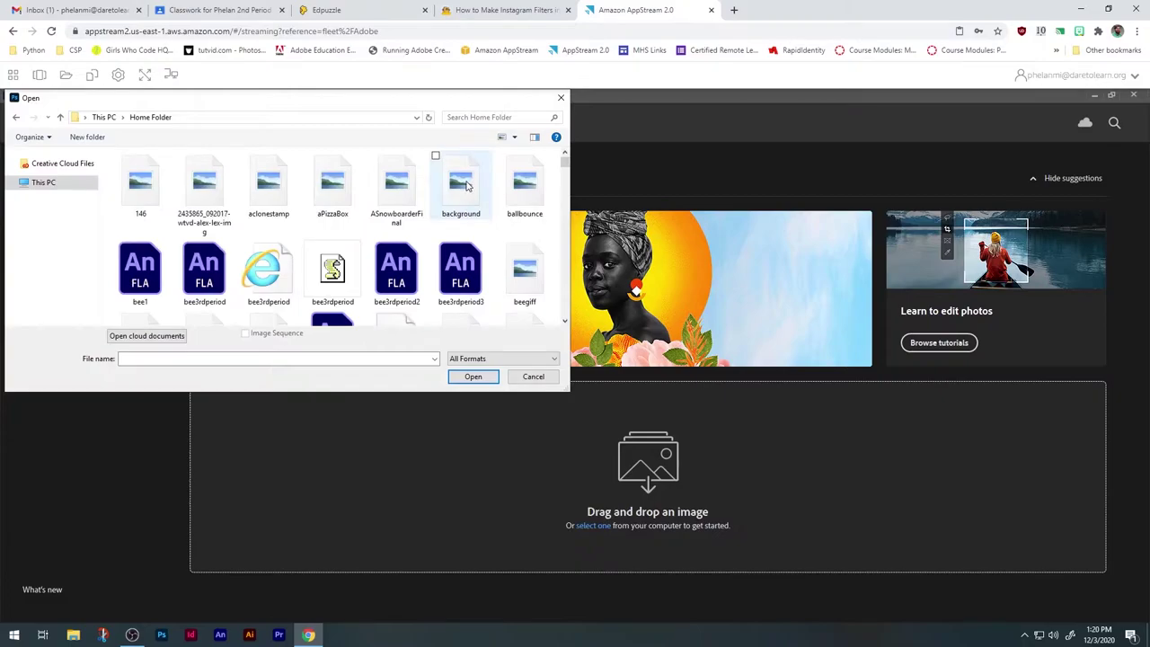
pyautogui.click(281, 359)
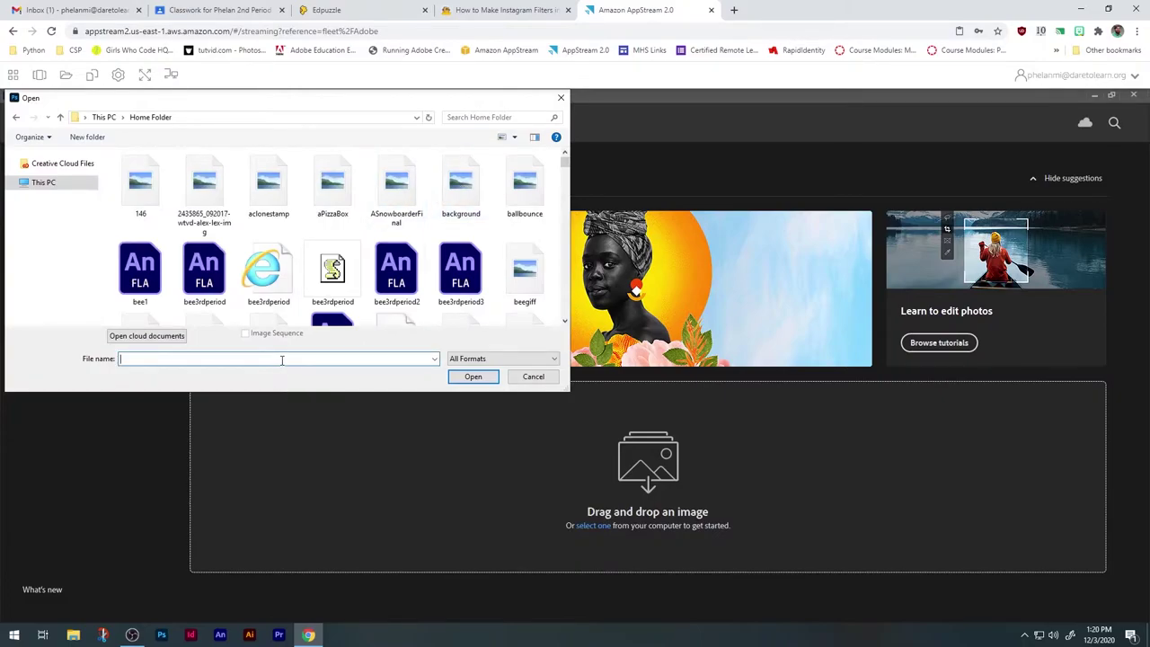
pyautogui.write('fake')
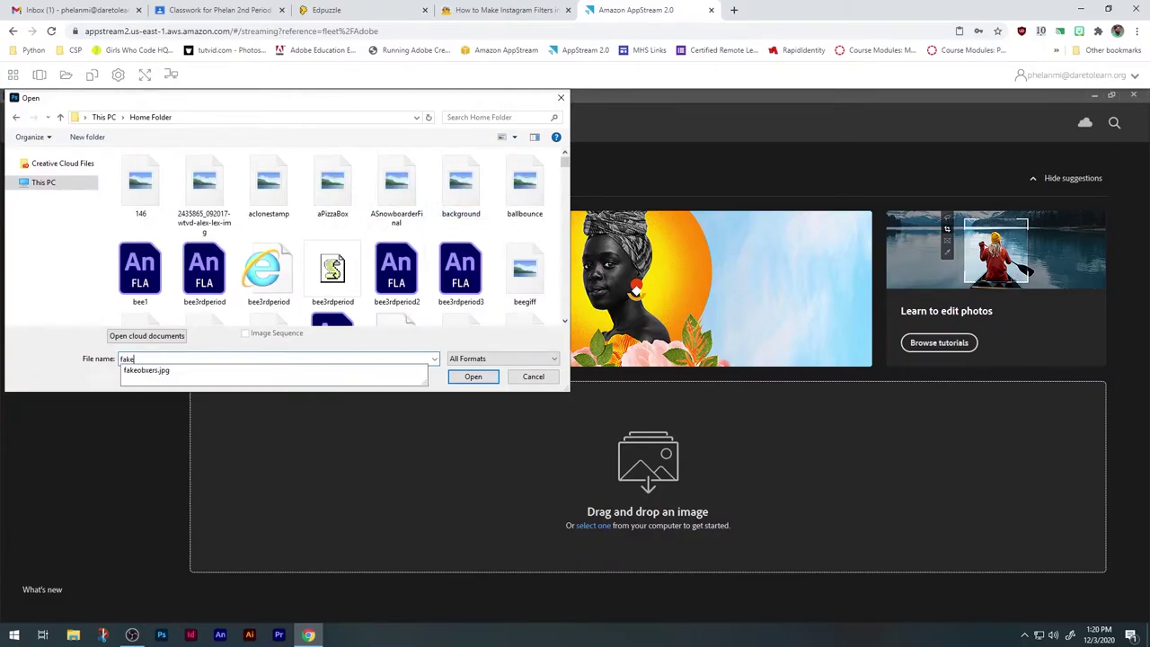
pyautogui.click(225, 371)
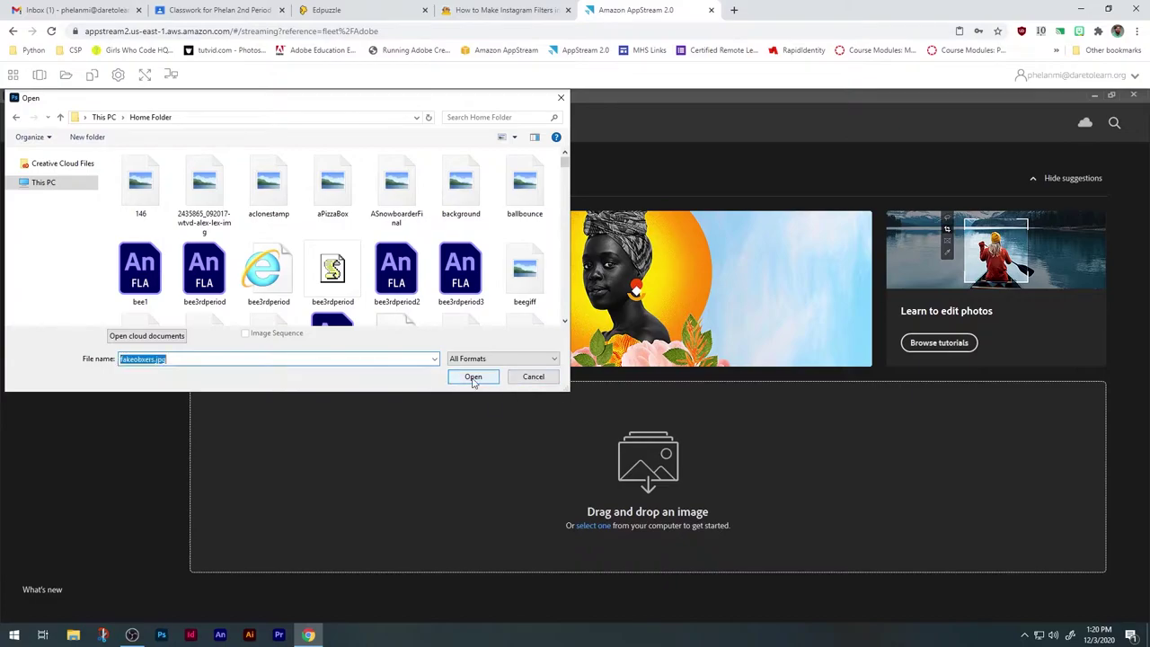
# Step: Open fakeobxers.jpg and duplicate Layer 0 to create Layer 0 copy
pyautogui.click(472, 376)
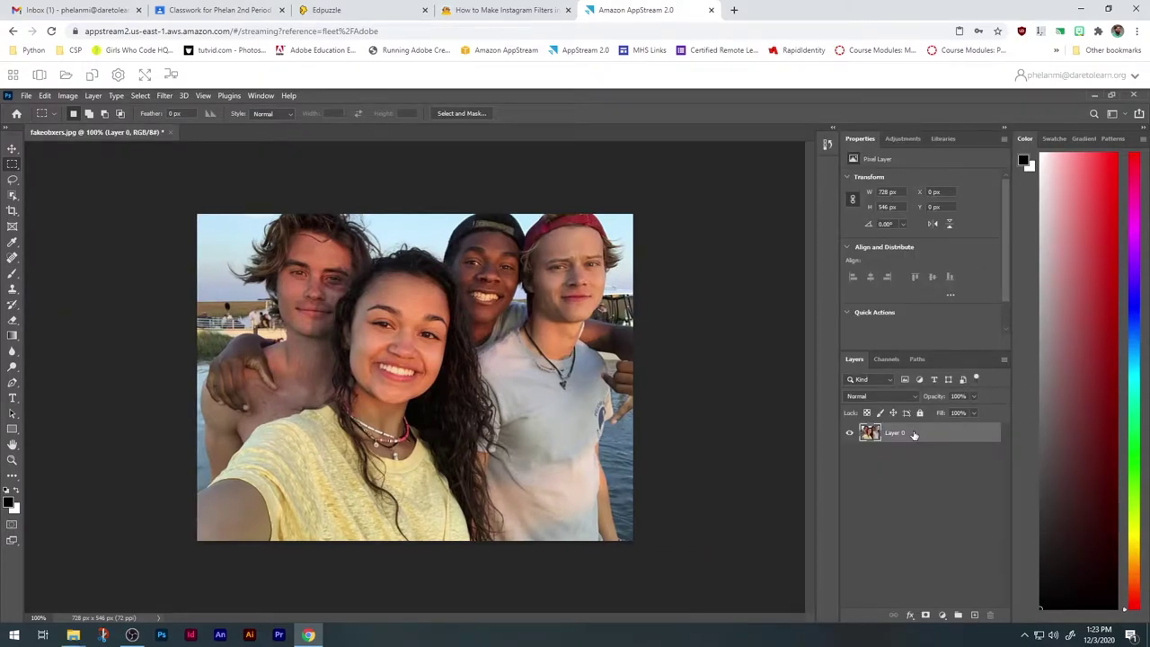
pyautogui.rightClick(916, 435)
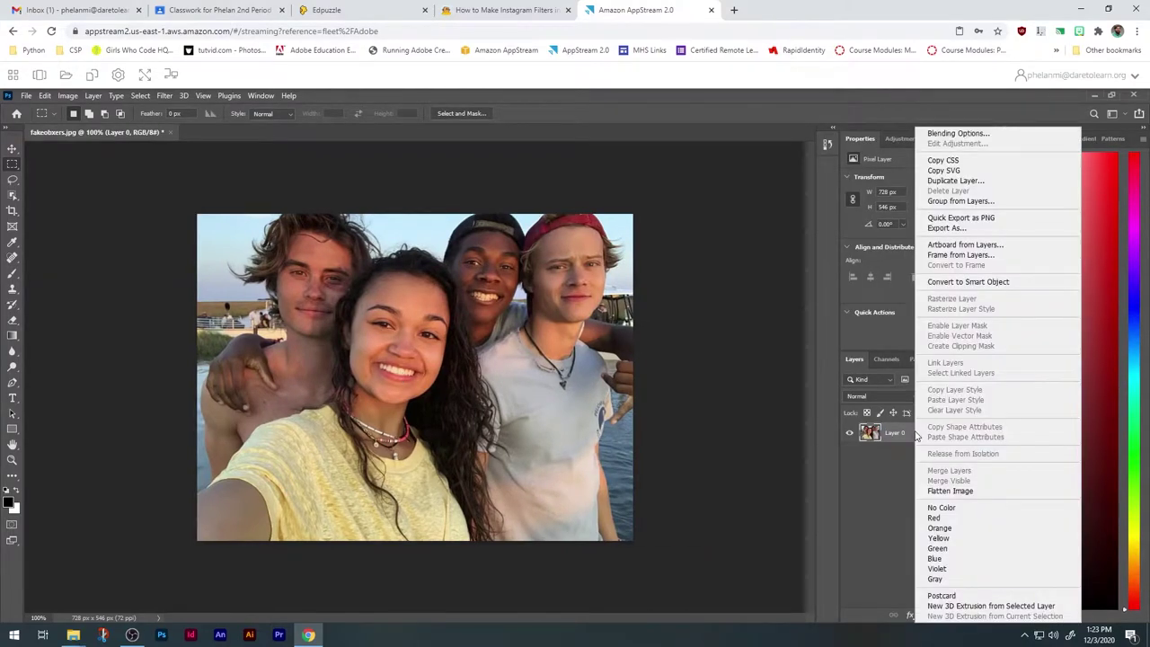
pyautogui.click(953, 183)
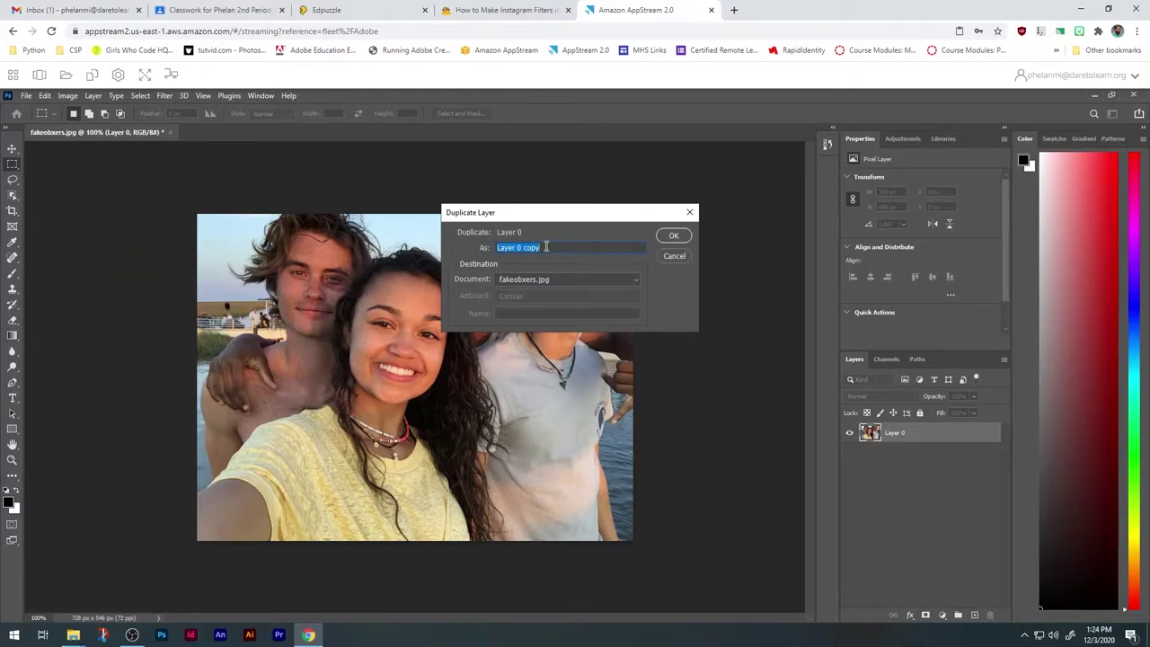
pyautogui.click(674, 236)
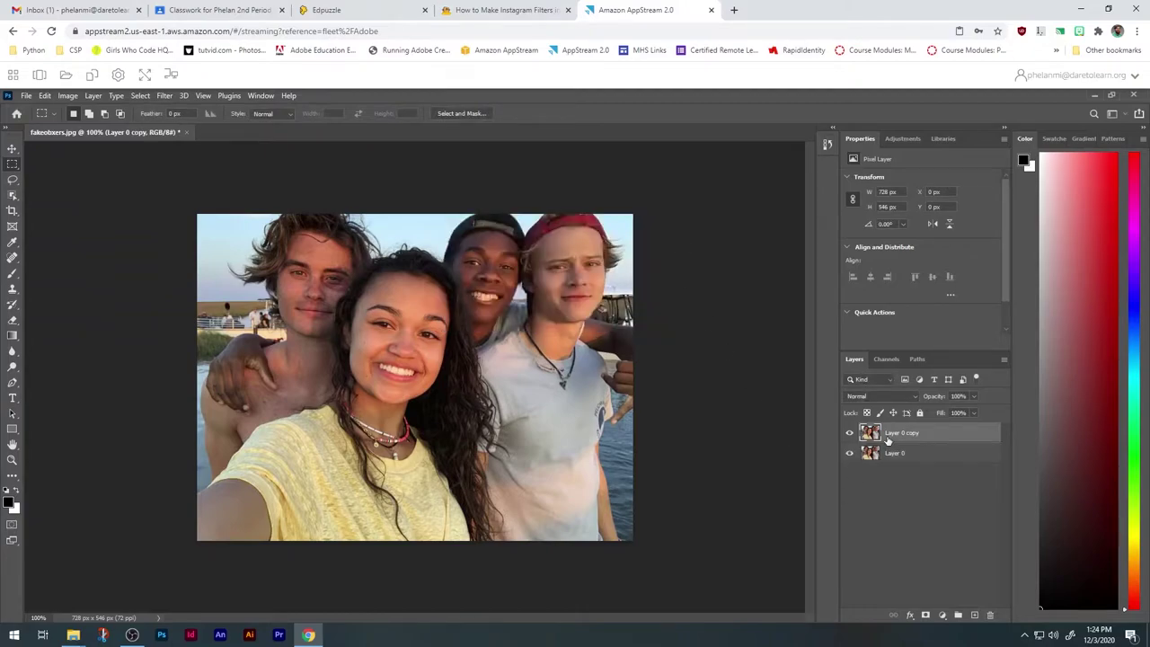
# Step: Duplicate the layer three more times, creating Layer 0 copy 2 through Layer 0 copy 4
pyautogui.rightClick(893, 433)
pyautogui.click(921, 182)
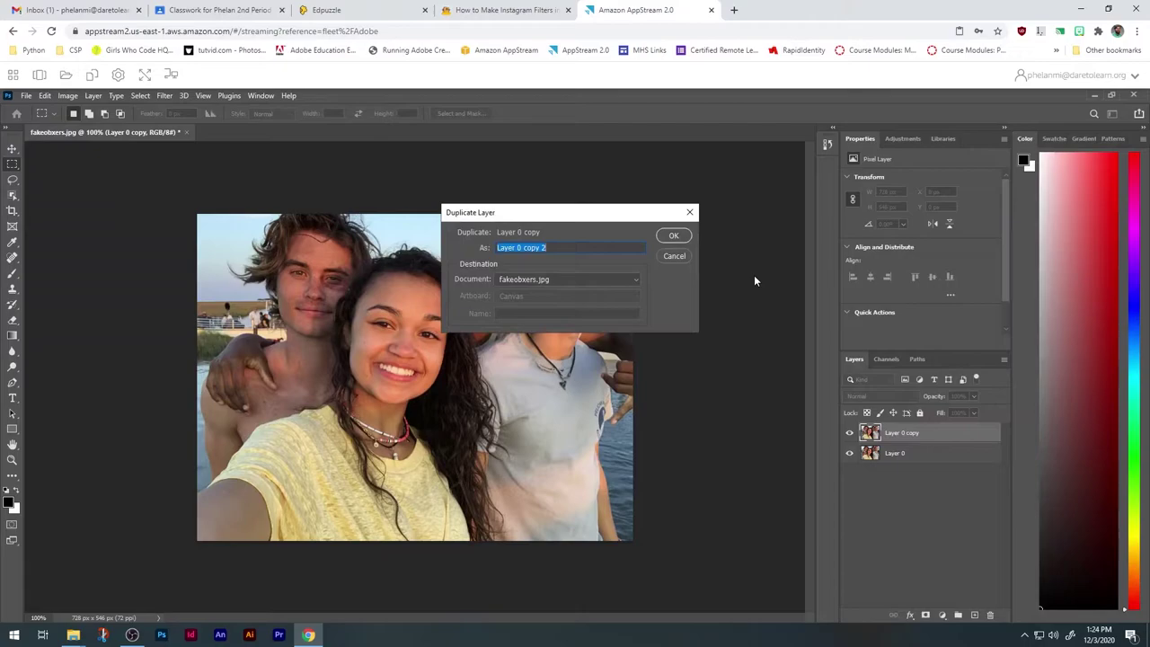
pyautogui.click(674, 235)
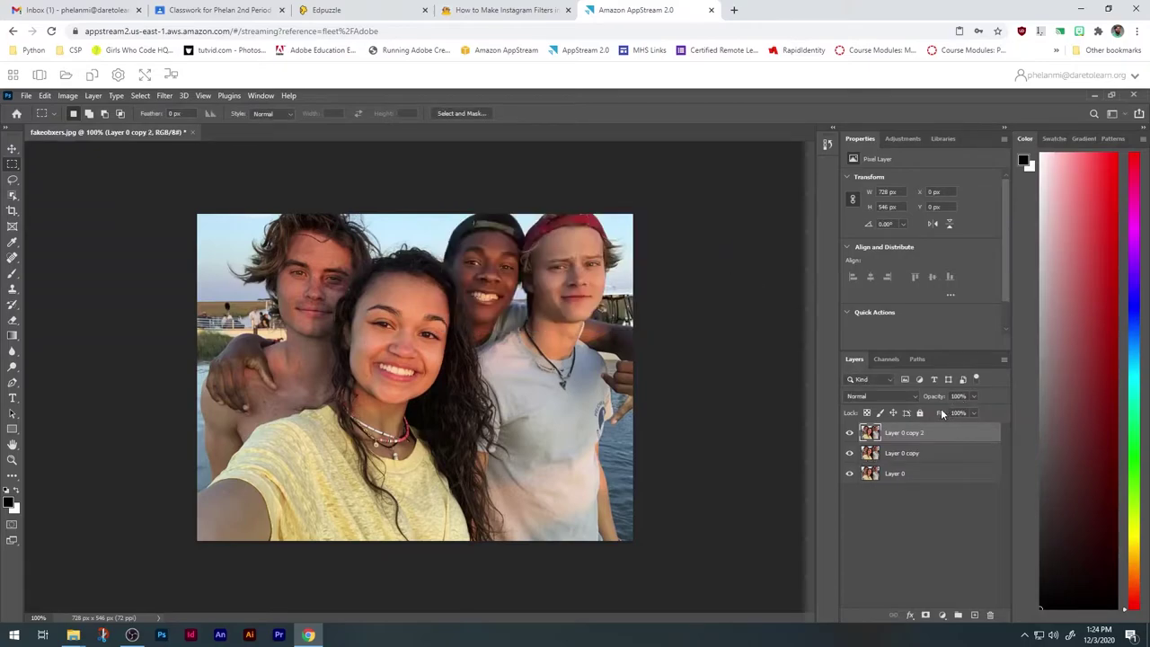
pyautogui.rightClick(894, 436)
pyautogui.click(934, 189)
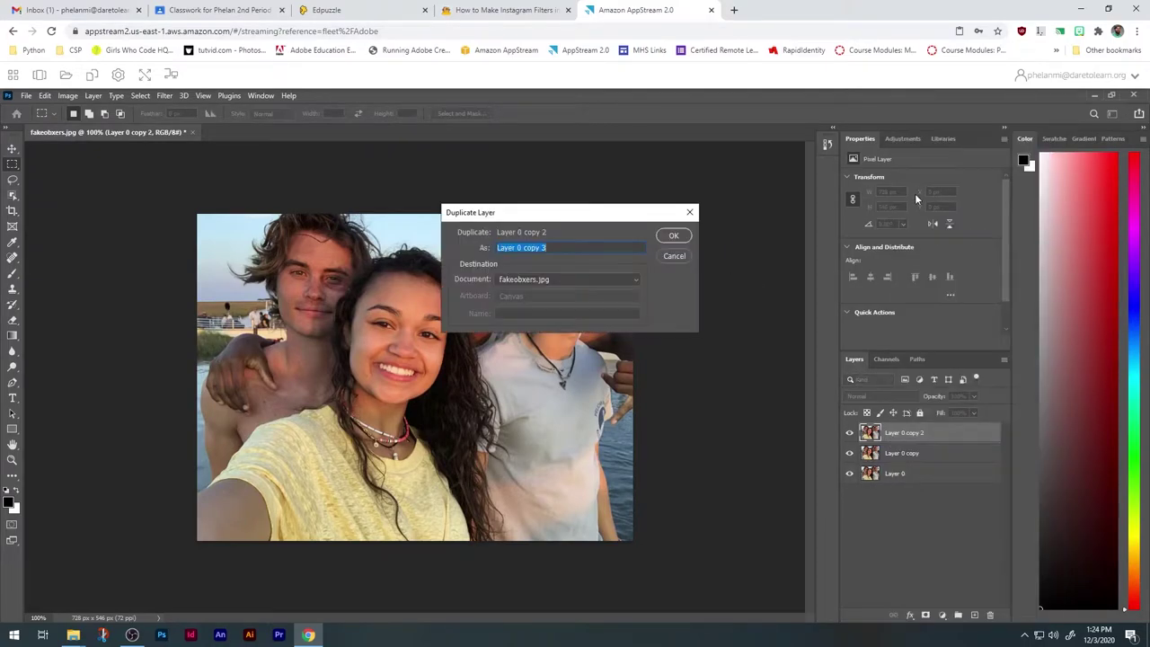
pyautogui.click(674, 236)
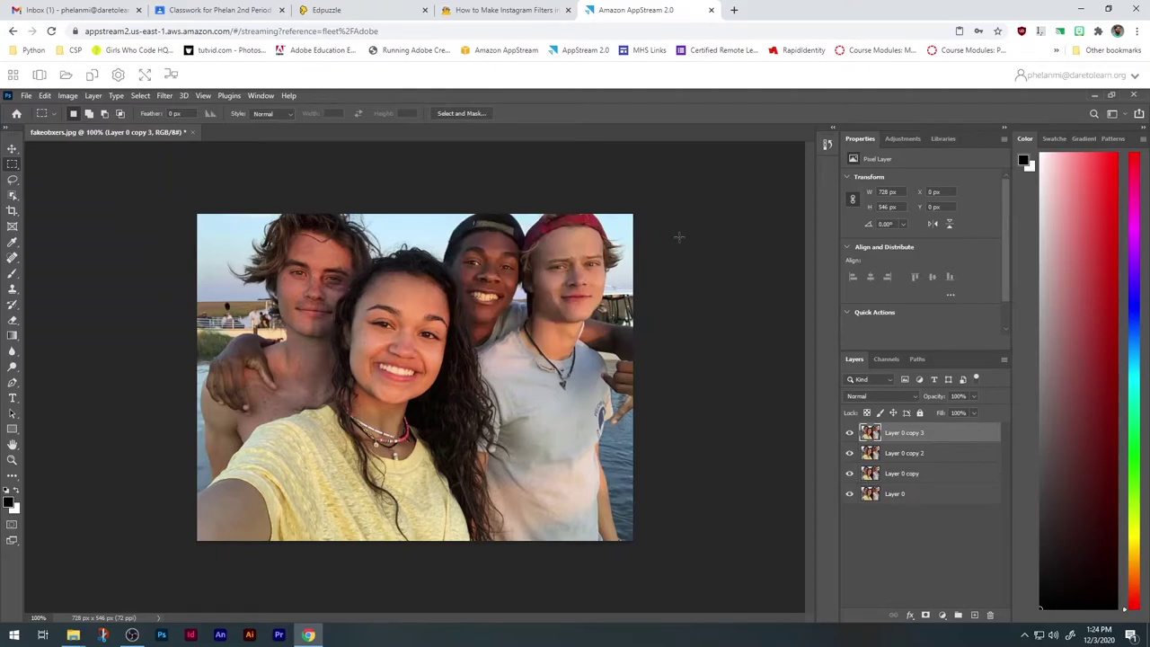
pyautogui.rightClick(901, 435)
pyautogui.click(937, 180)
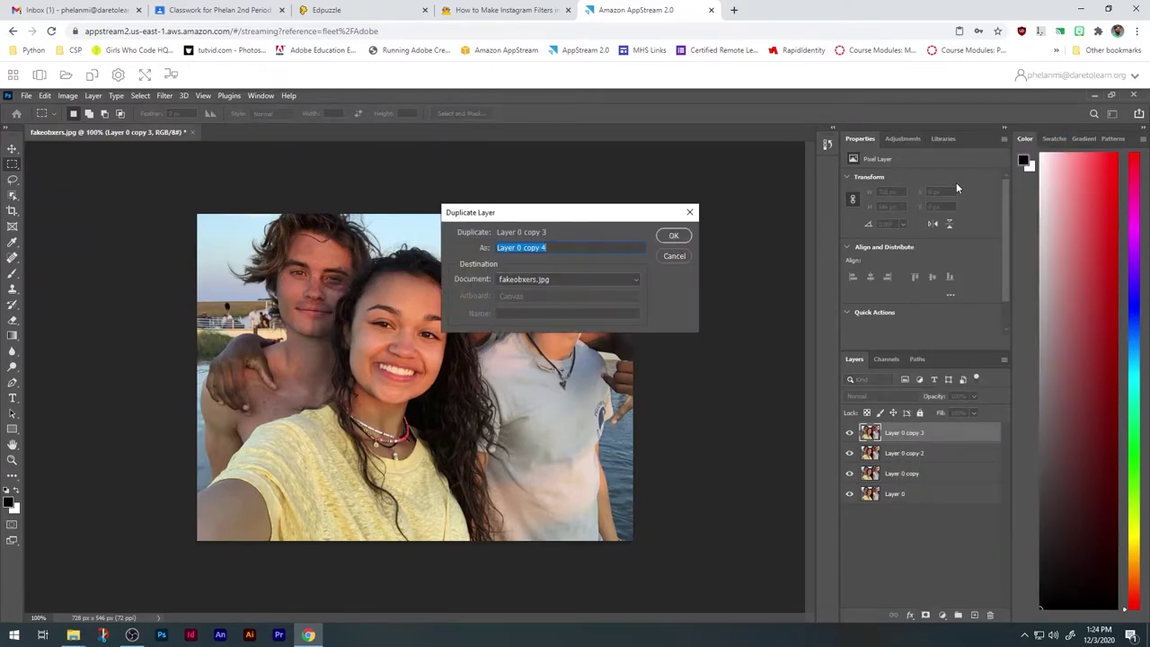
pyautogui.click(672, 236)
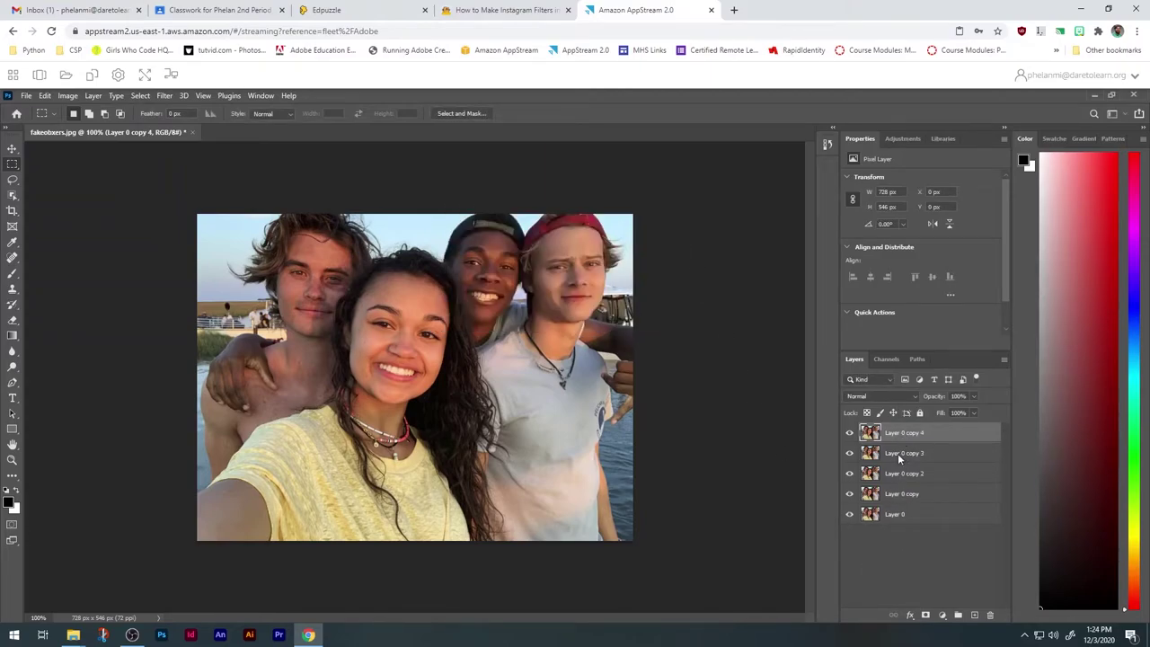
# Step: Hide Layer 0 and add a Curves 1 adjustment on the RGB channel above Layer 0 copy 4
pyautogui.click(849, 514)
pyautogui.click(903, 139)
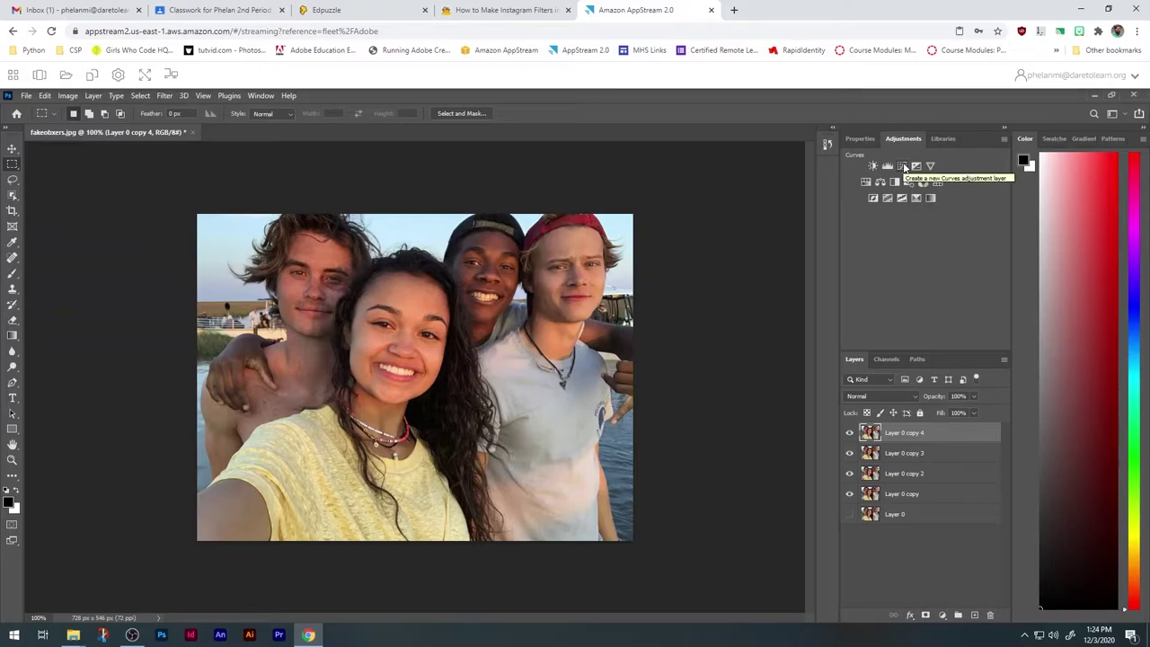
pyautogui.click(903, 167)
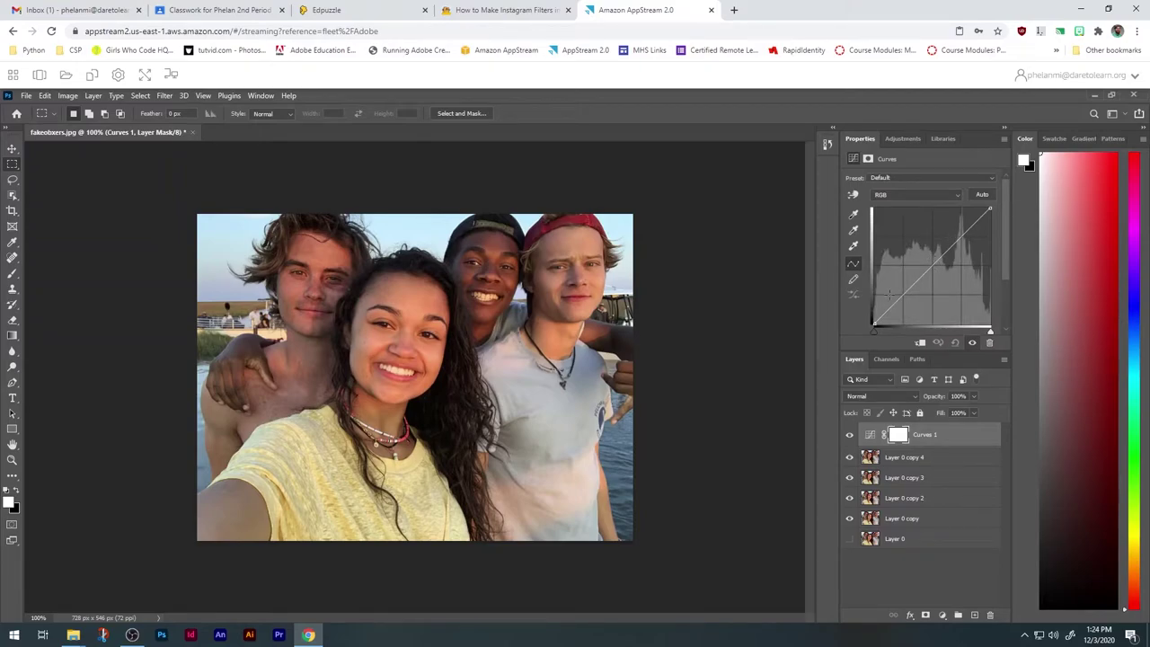
pyautogui.click(957, 192)
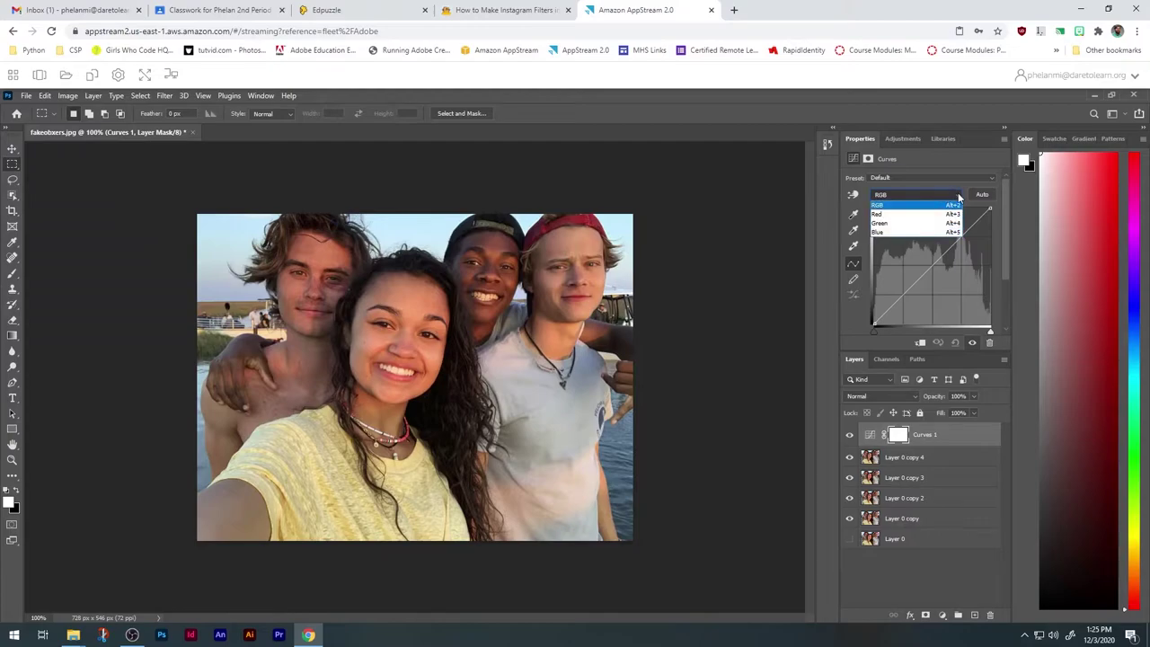
pyautogui.click(892, 205)
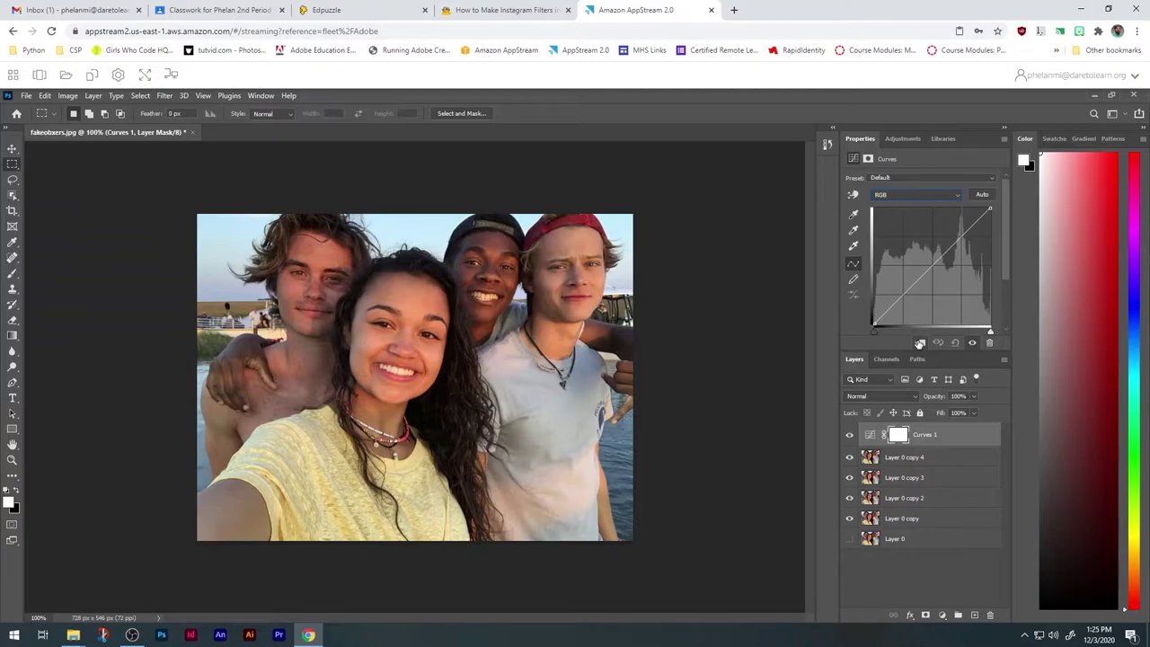
pyautogui.click(919, 344)
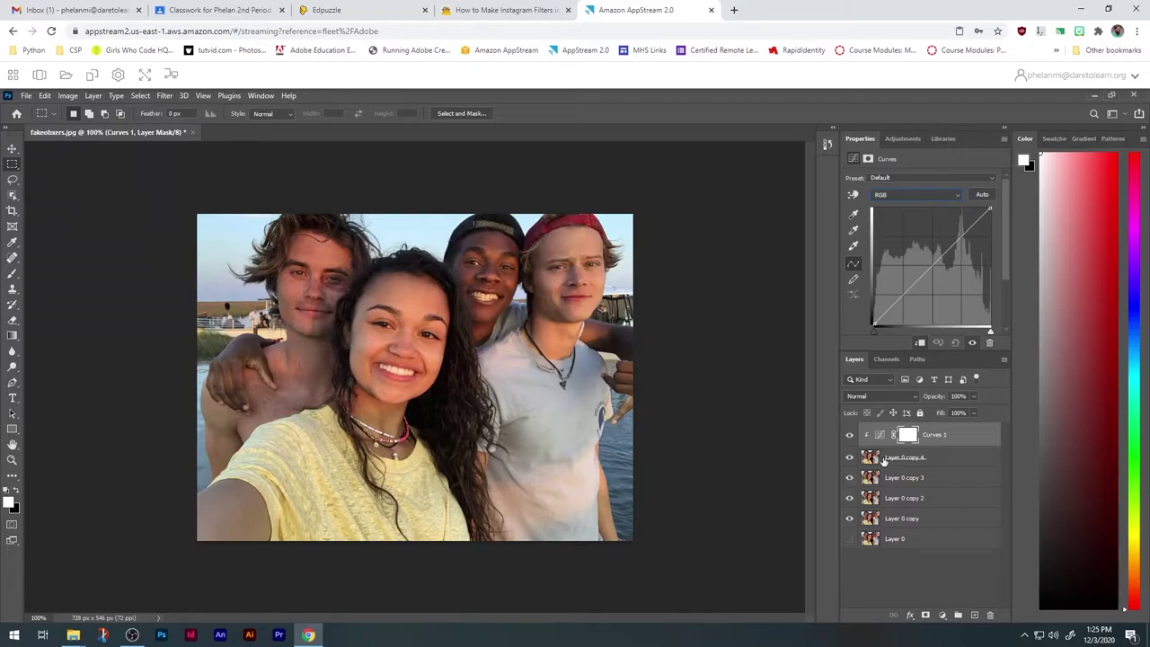
pyautogui.click(921, 342)
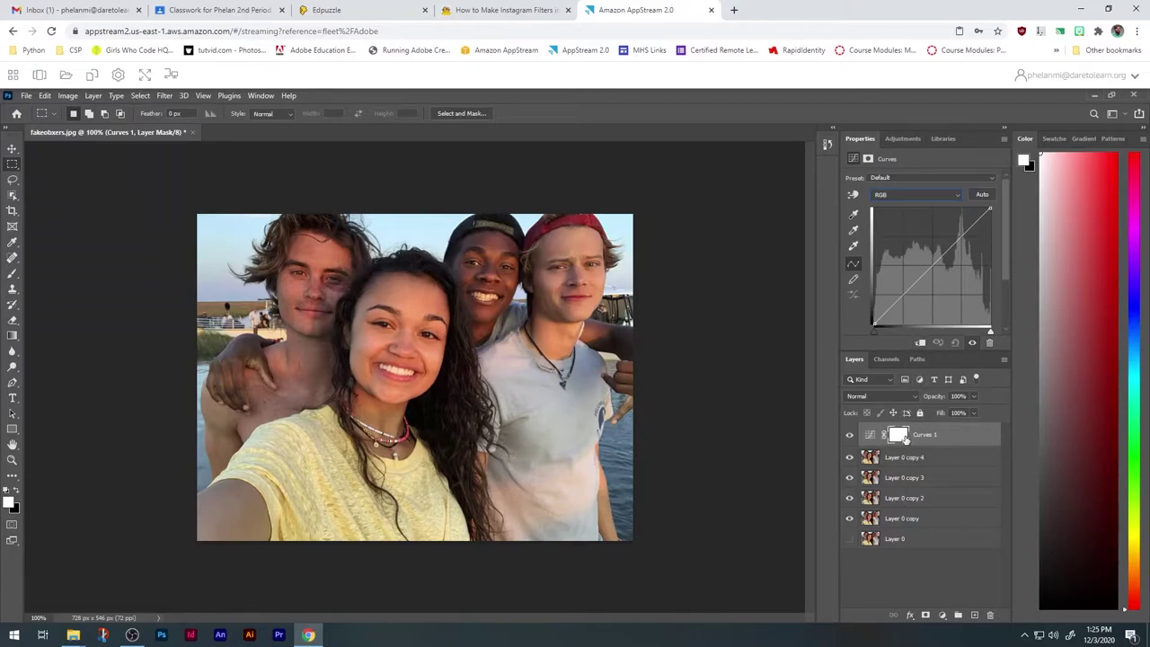
# Step: Clip Curves 1 to Layer 0 copy 4 and bend its Red channel curve upward for warmth
pyautogui.click(920, 343)
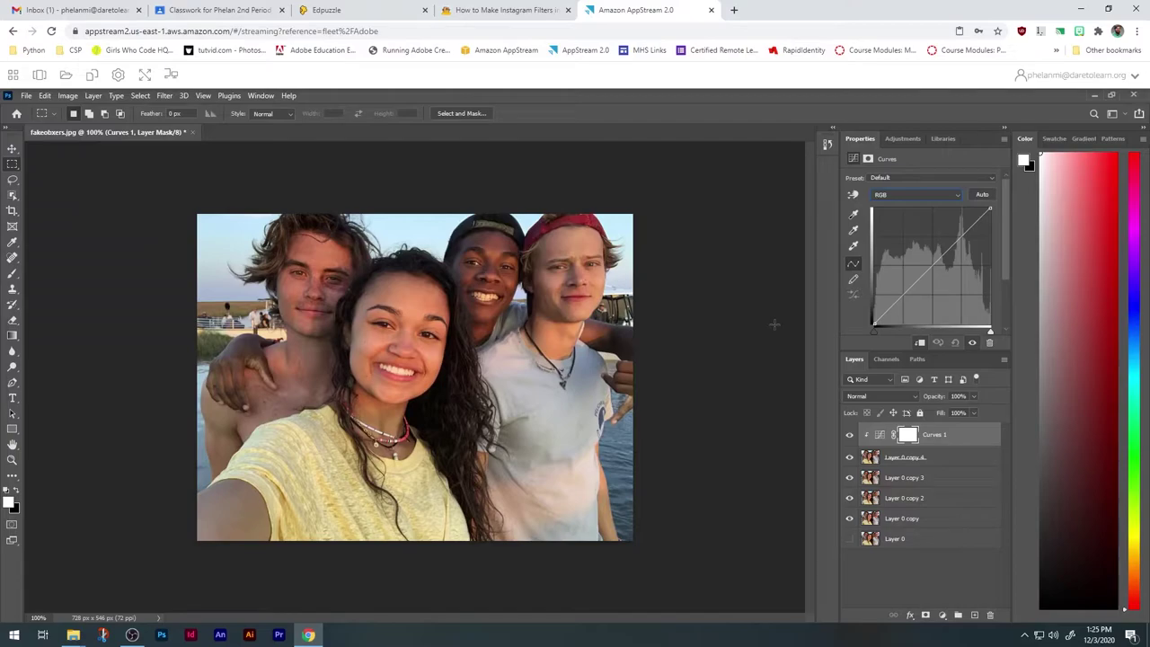
pyautogui.click(948, 194)
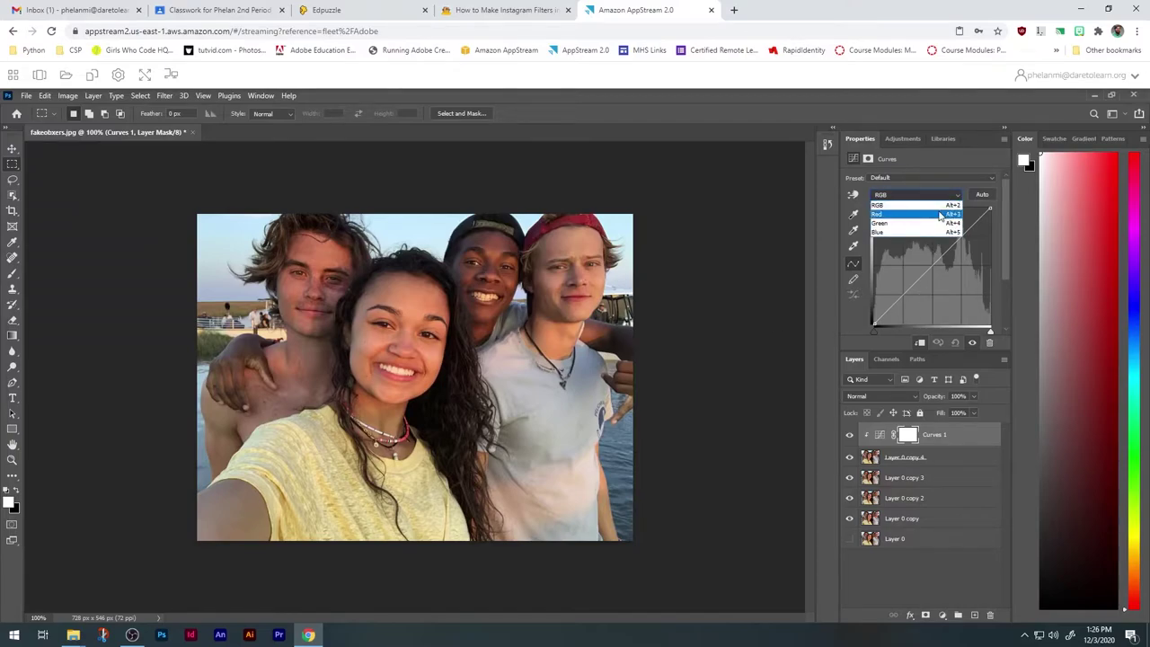
pyautogui.click(939, 214)
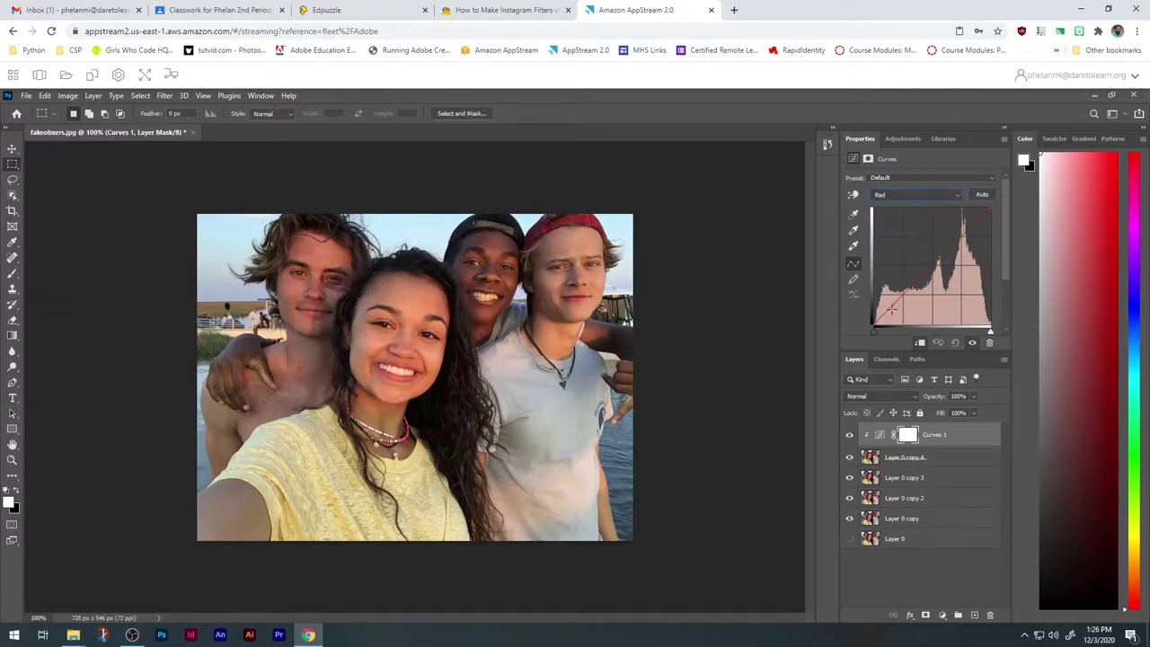
pyautogui.moveTo(900, 295); pyautogui.dragTo(896, 288)
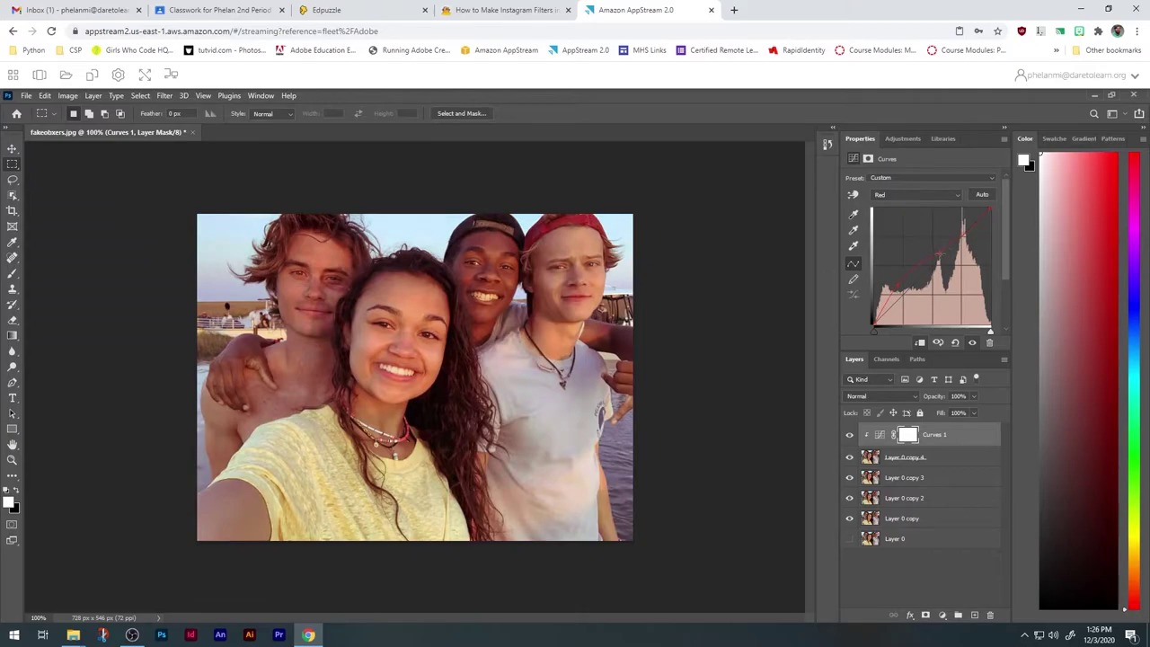
pyautogui.click(939, 255)
pyautogui.moveTo(957, 243); pyautogui.dragTo(967, 225)
pyautogui.scroll(-1, 907, 286)
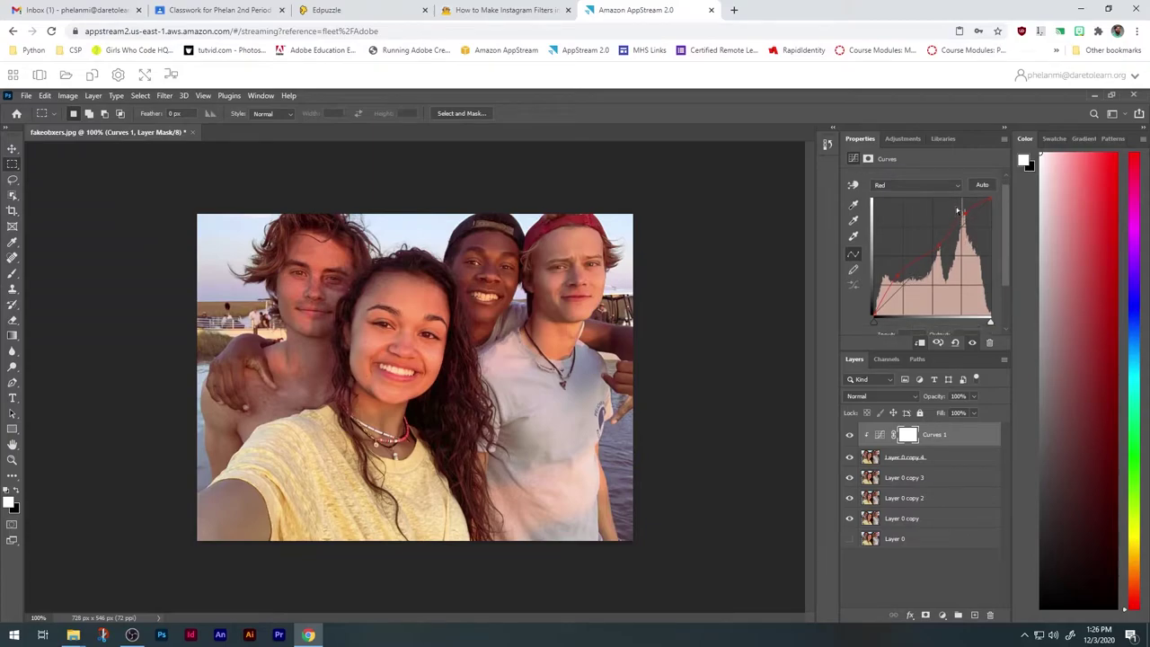
pyautogui.click(957, 183)
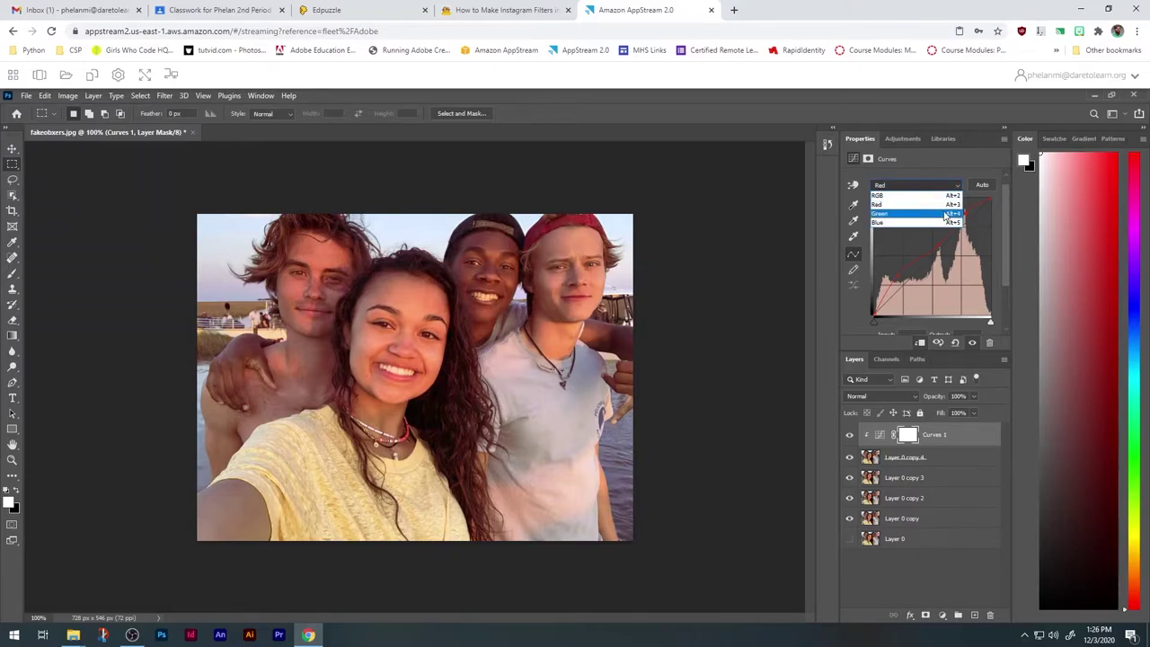
# Step: Raise the Curves 1 Green channel's shadow end and midtones for a yellow-green tint
pyautogui.click(943, 213)
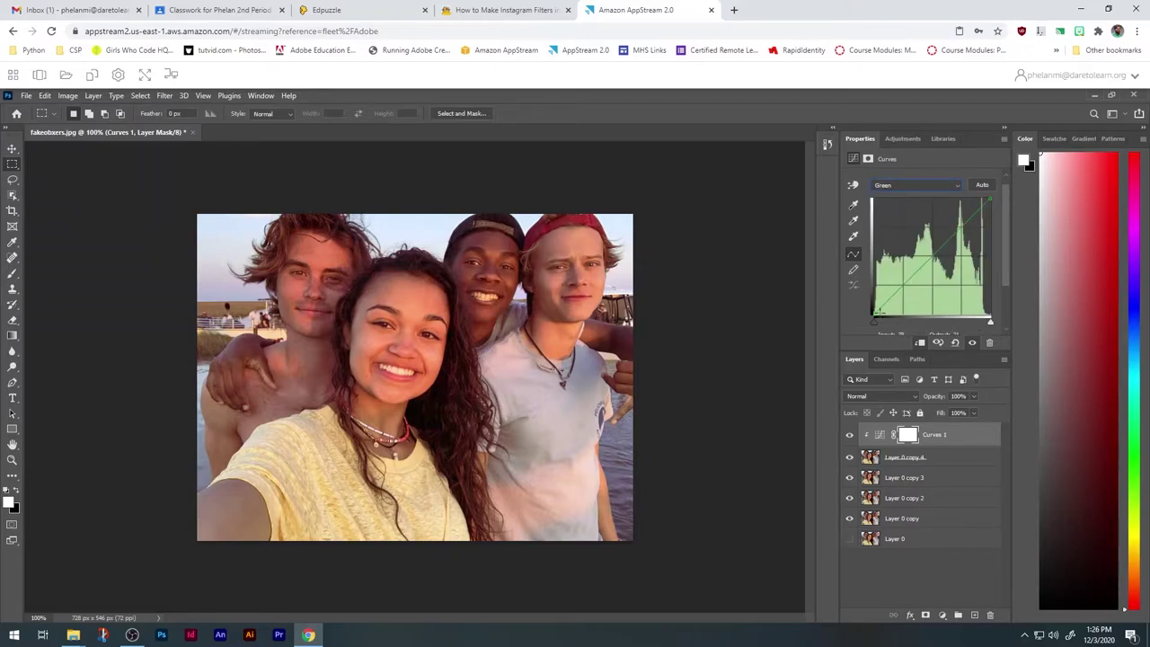
pyautogui.moveTo(875, 308); pyautogui.dragTo(874, 297)
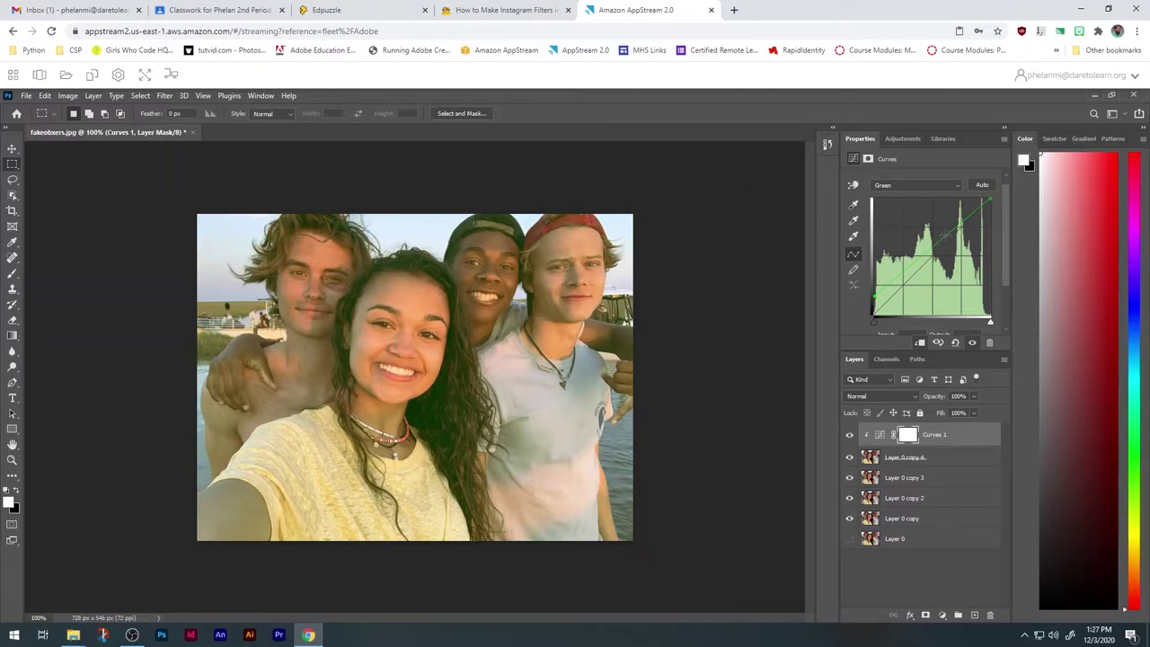
pyautogui.moveTo(944, 237); pyautogui.dragTo(941, 223)
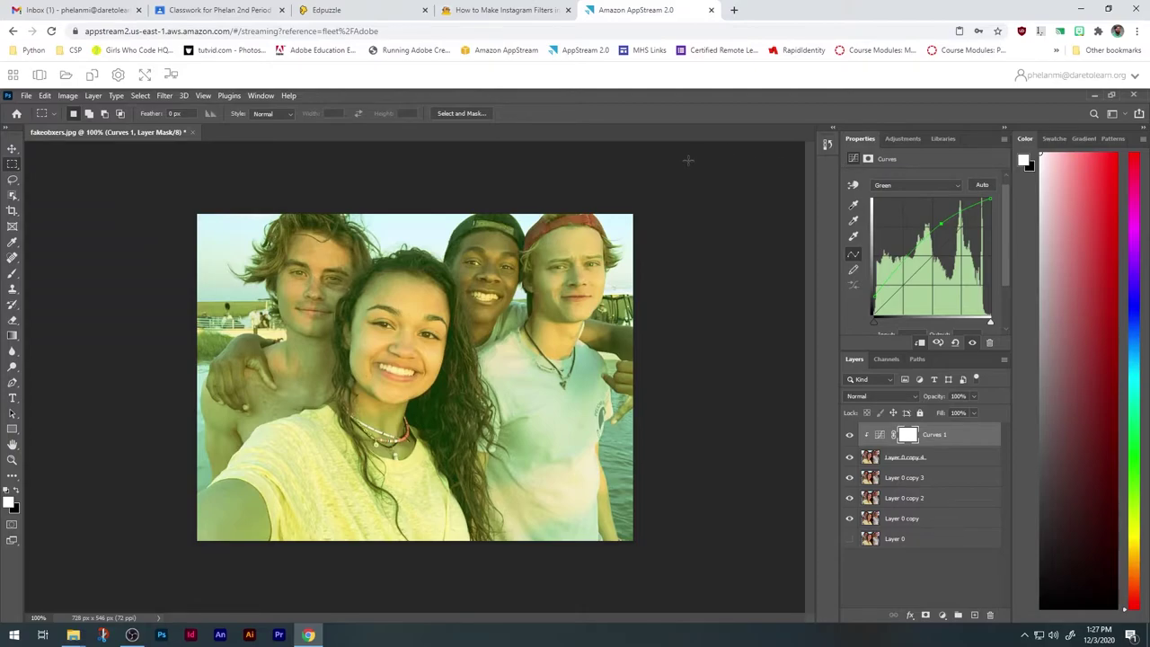
# Step: On the Curves 1 Blue channel, lift the black point and lower the white point for teal
pyautogui.click(957, 186)
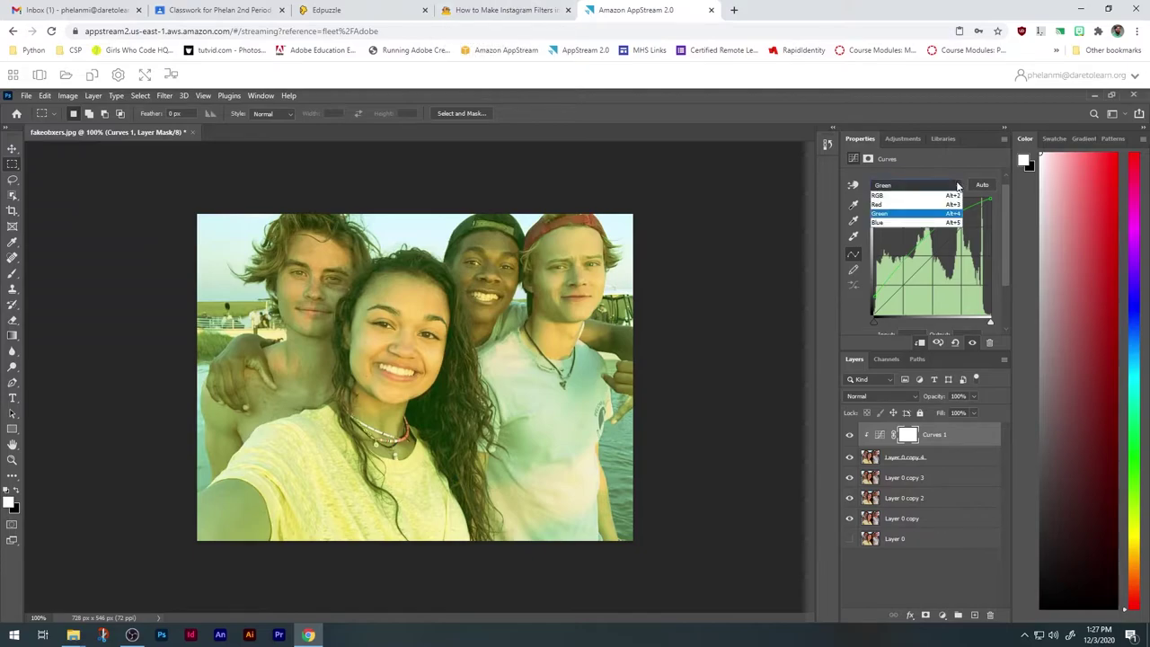
pyautogui.click(925, 223)
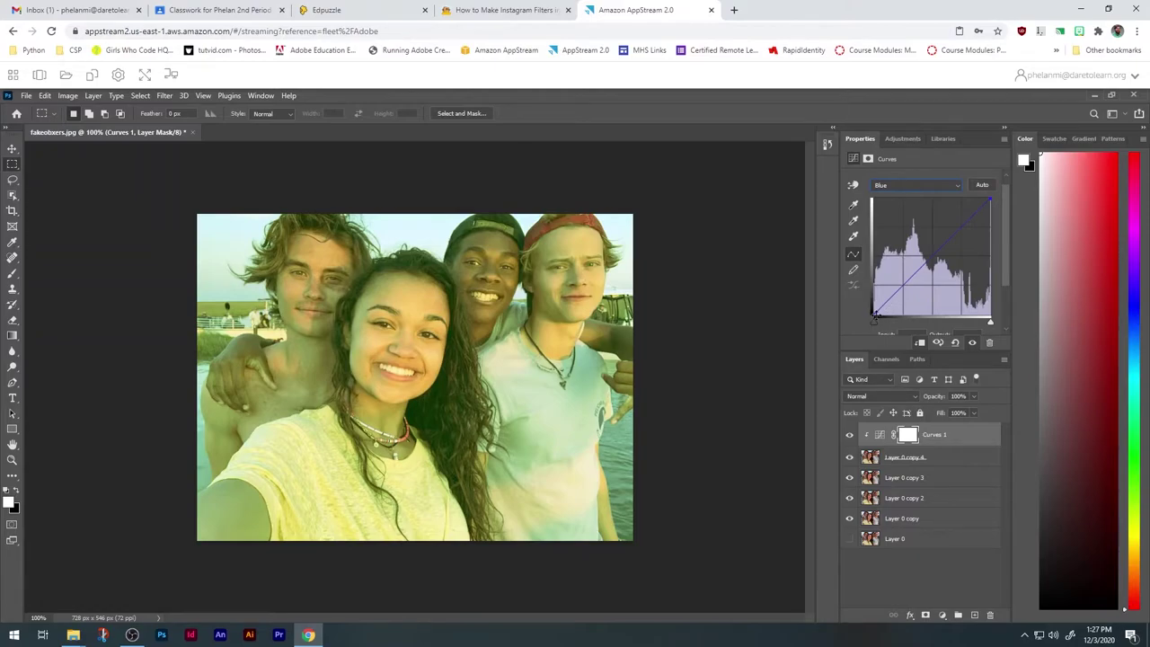
pyautogui.moveTo(873, 310); pyautogui.dragTo(874, 288)
pyautogui.moveTo(992, 200); pyautogui.dragTo(990, 214)
pyautogui.moveTo(874, 288); pyautogui.dragTo(874, 278)
# Step: Lower Curves 1 opacity to 75% and toggle its visibility to compare before and after
pyautogui.click(973, 412)
pyautogui.moveTo(974, 411)
pyautogui.mouseDown()
pyautogui.moveTo(931, 412)
pyautogui.moveTo(968, 412)
pyautogui.mouseUp()
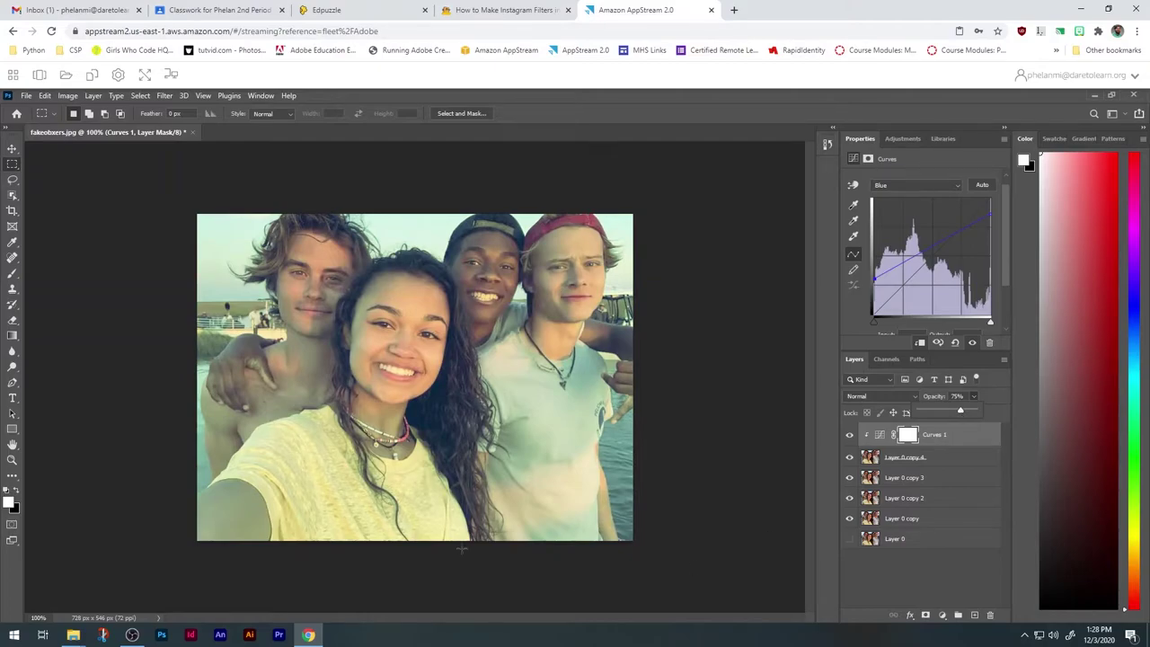
pyautogui.click(849, 435)
pyautogui.click(850, 436)
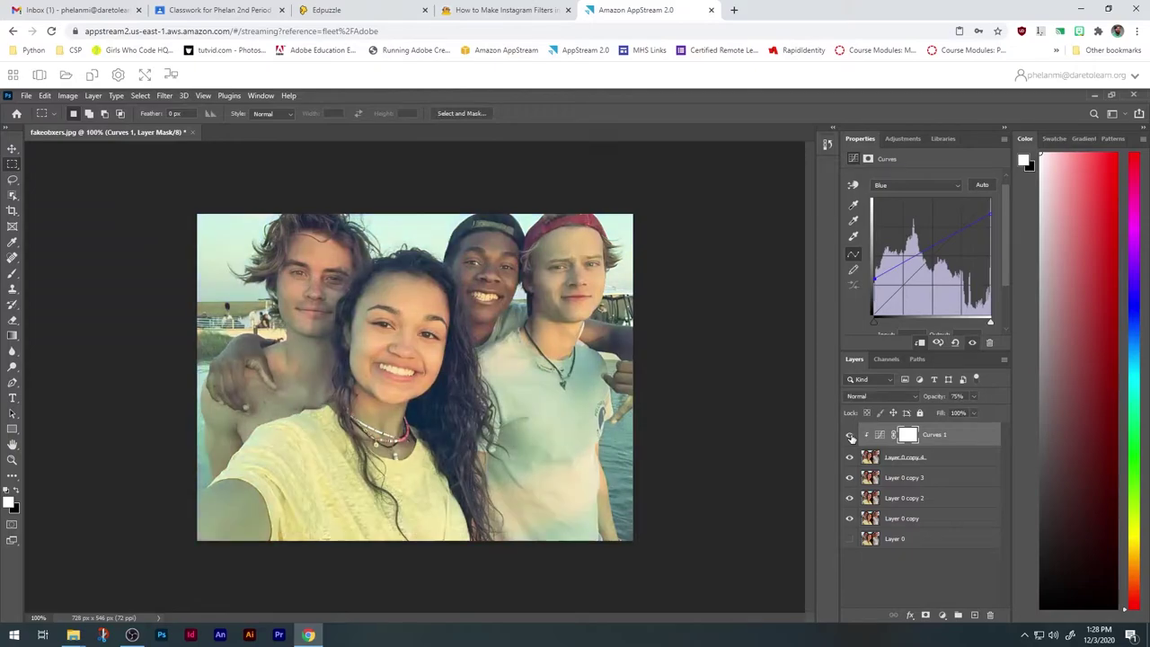
pyautogui.click(850, 435)
# Step: Hide Curves 1 and Layer 0 copy 4, then add a Curves 2 adjustment clipped to Layer 0 copy 3
pyautogui.click(850, 435)
pyautogui.click(850, 458)
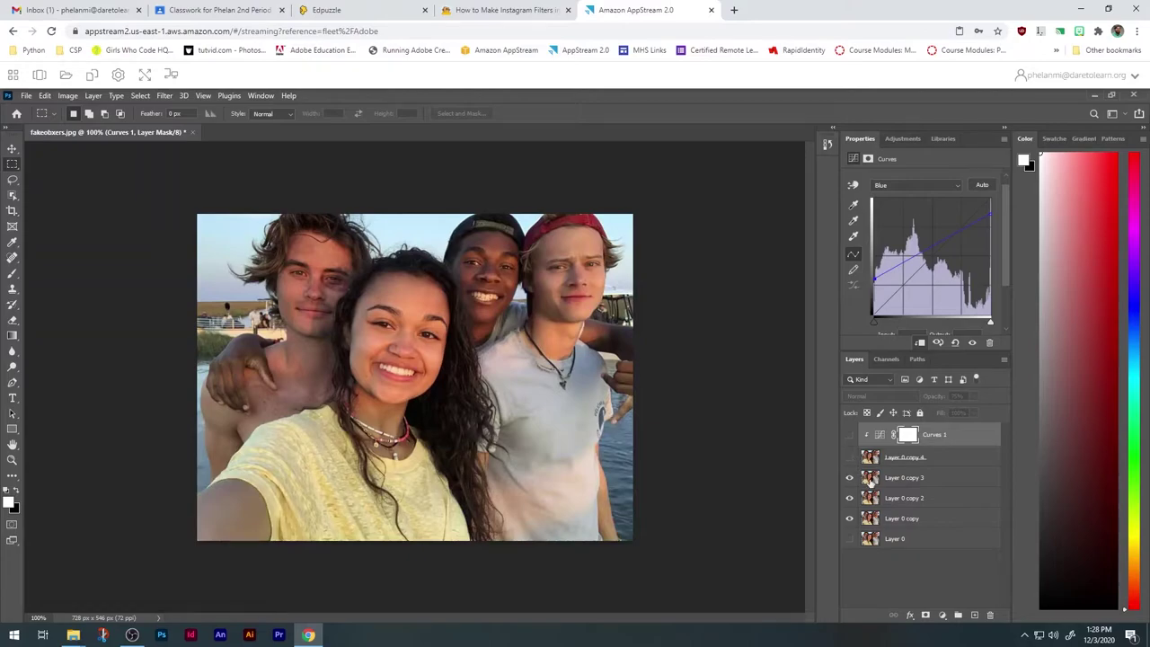
pyautogui.click(907, 479)
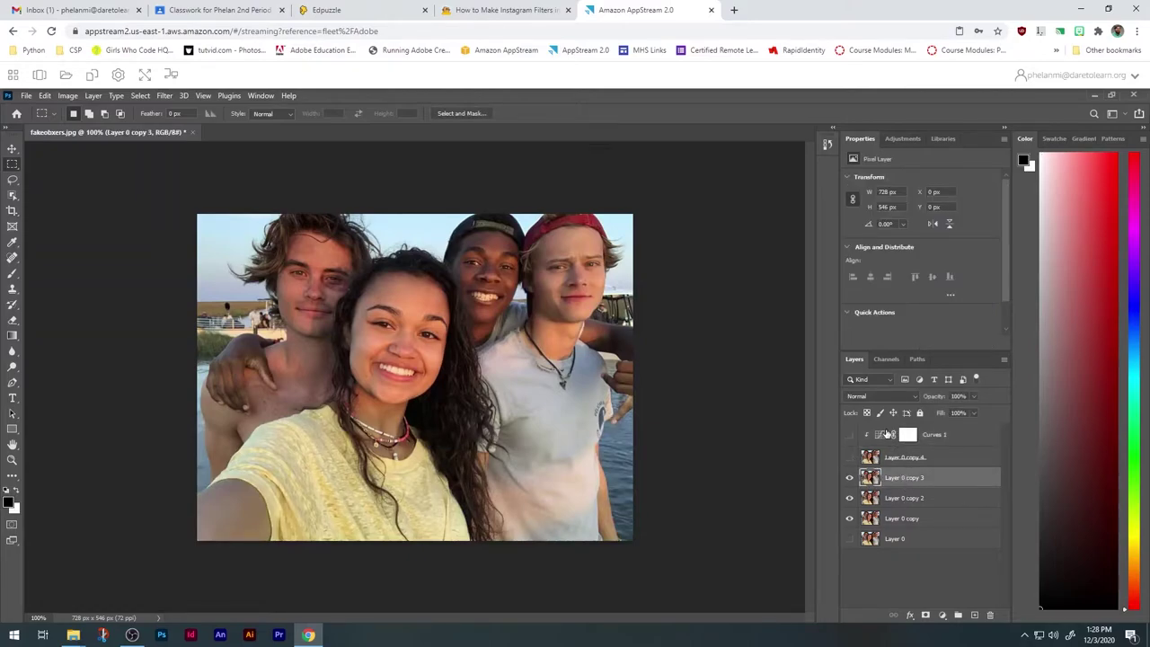
pyautogui.click(902, 137)
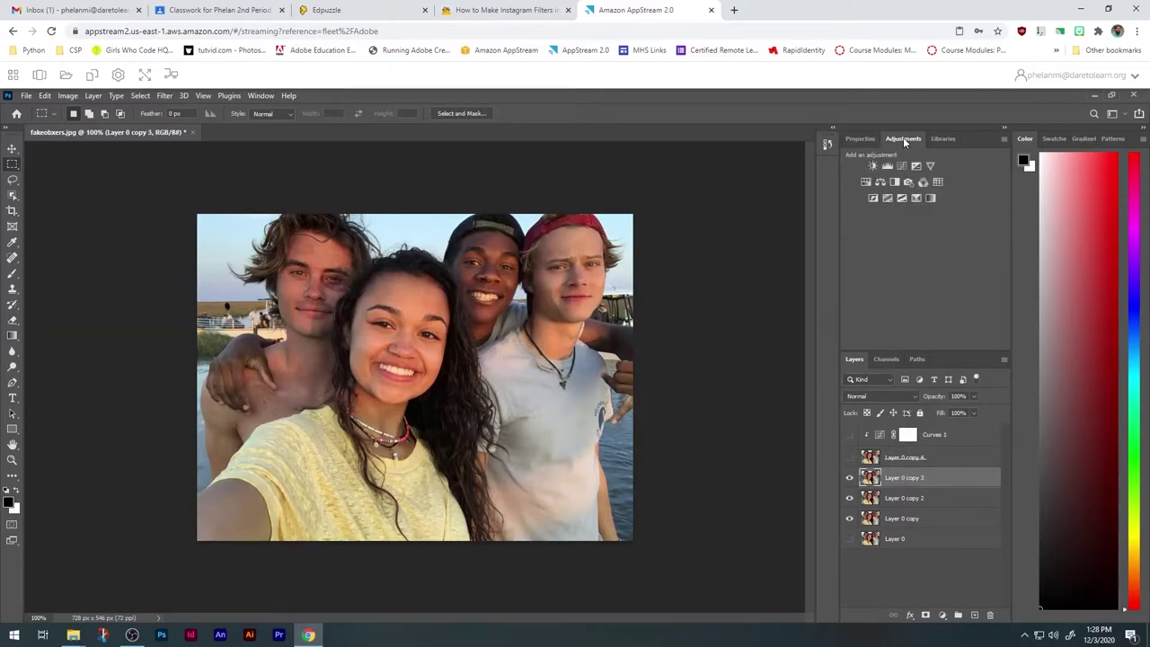
pyautogui.click(903, 164)
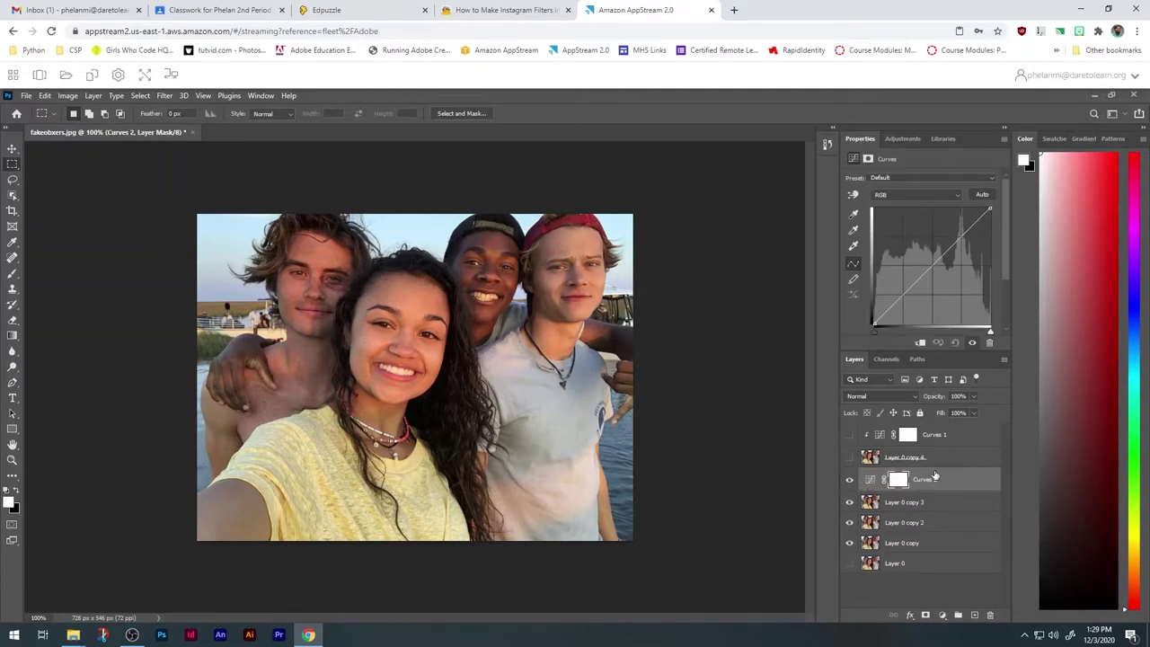
pyautogui.click(919, 343)
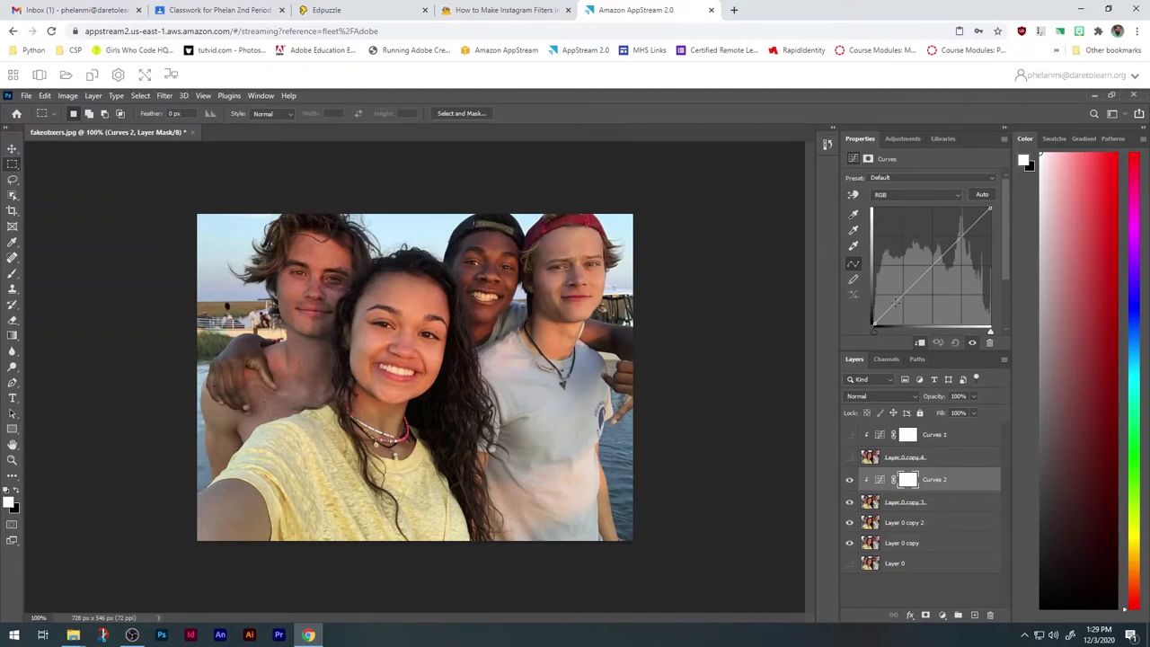
# Step: Try darkening and brightening the Curves 2 RGB curve, then reset it to default
pyautogui.moveTo(896, 303); pyautogui.dragTo(902, 307)
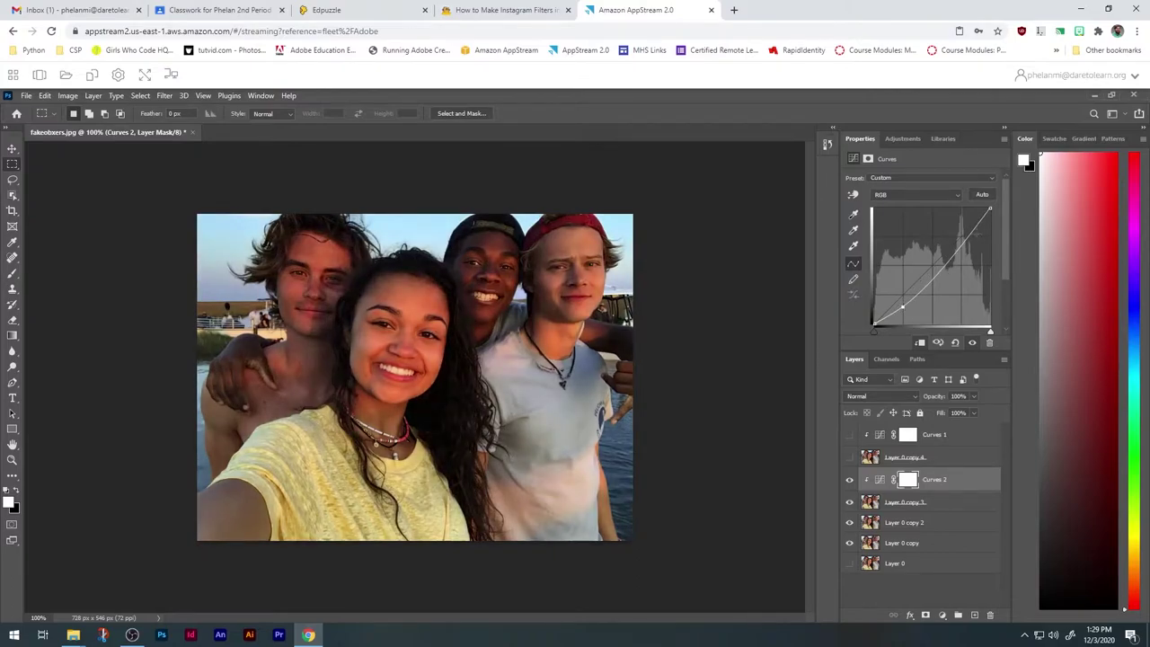
pyautogui.moveTo(971, 231); pyautogui.dragTo(958, 228)
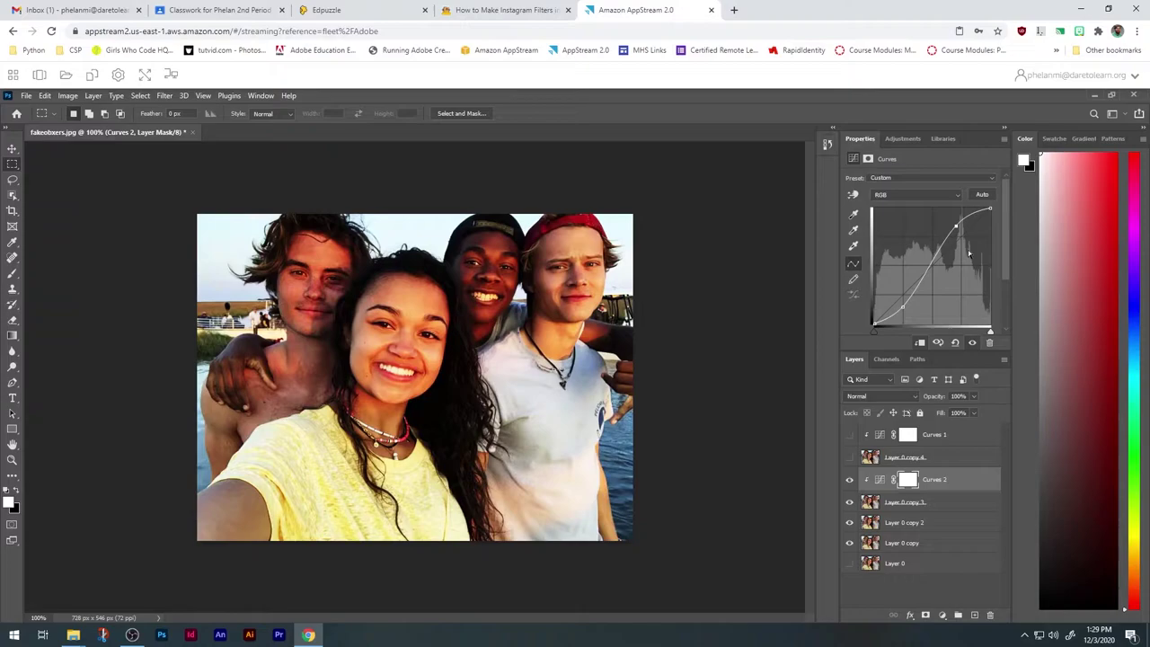
pyautogui.click(955, 343)
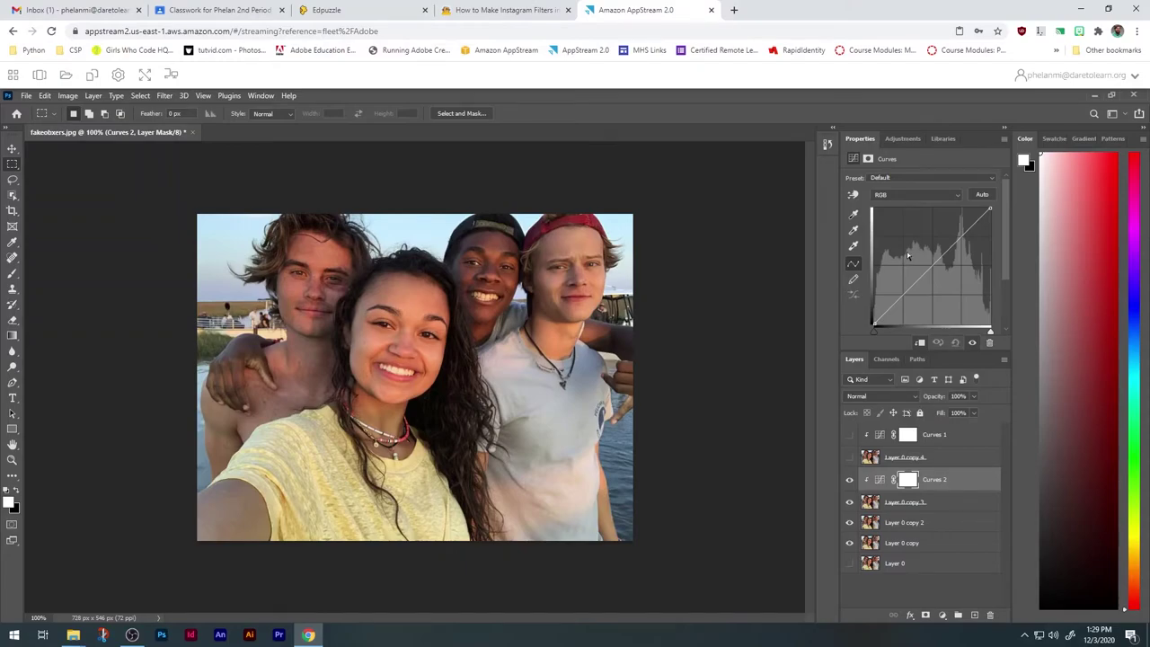
# Step: Add three points on the Curves 2 Red channel, bending it upward for a pinkish warmth
pyautogui.click(932, 195)
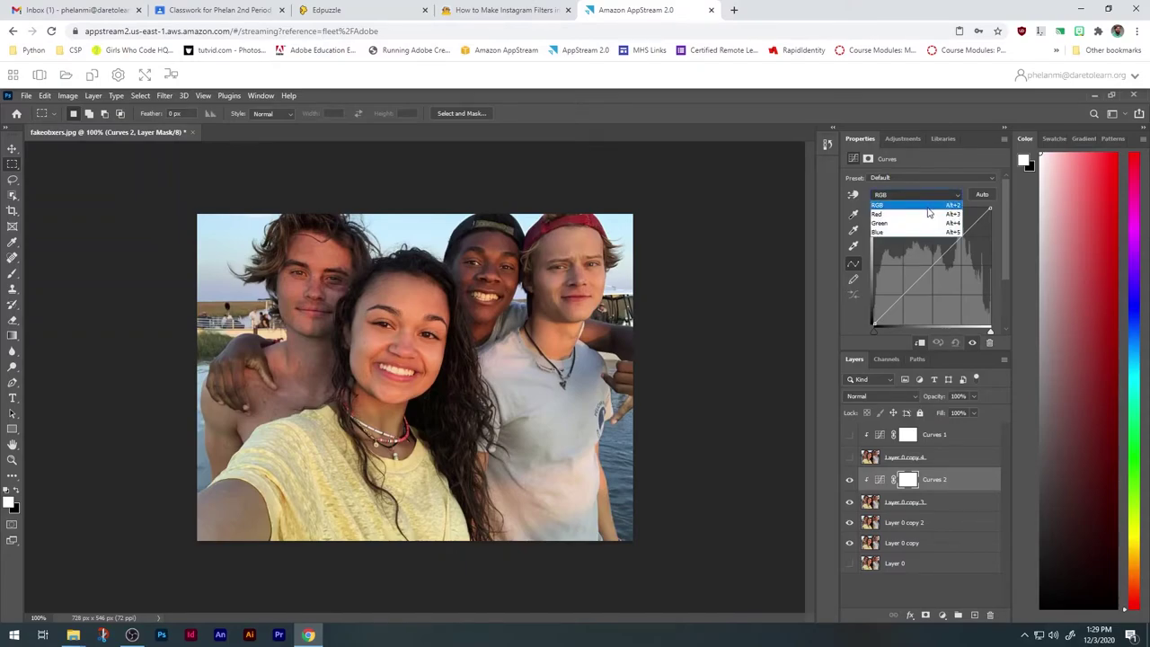
pyautogui.click(925, 212)
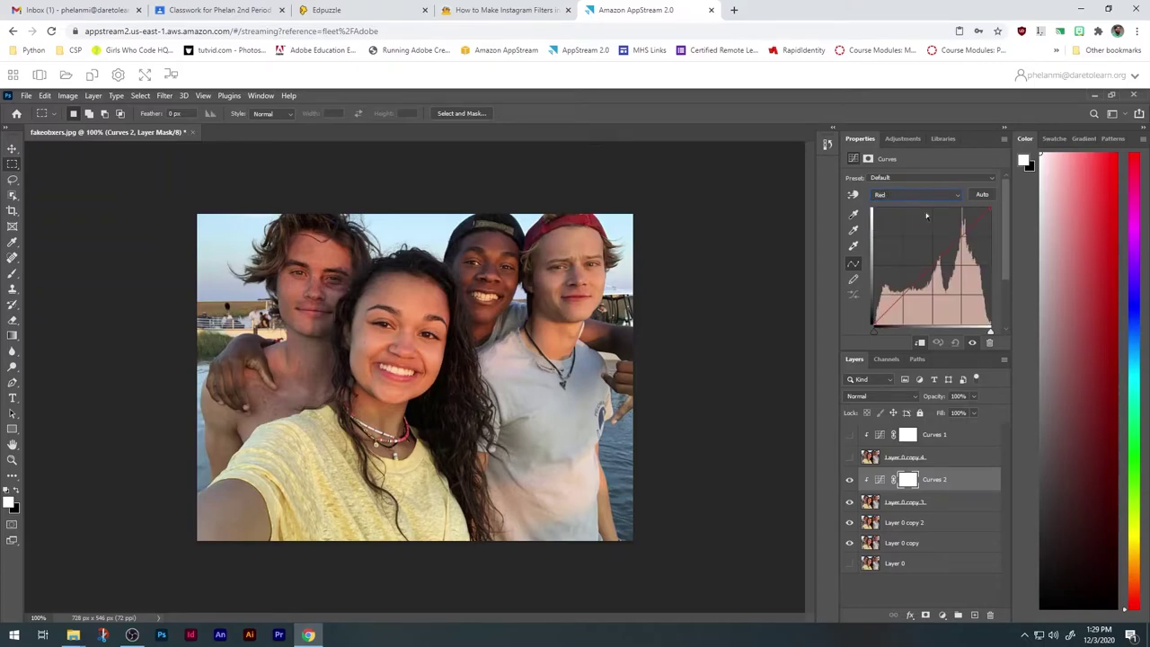
pyautogui.click(896, 304)
pyautogui.click(963, 226)
pyautogui.click(934, 265)
pyautogui.click(934, 195)
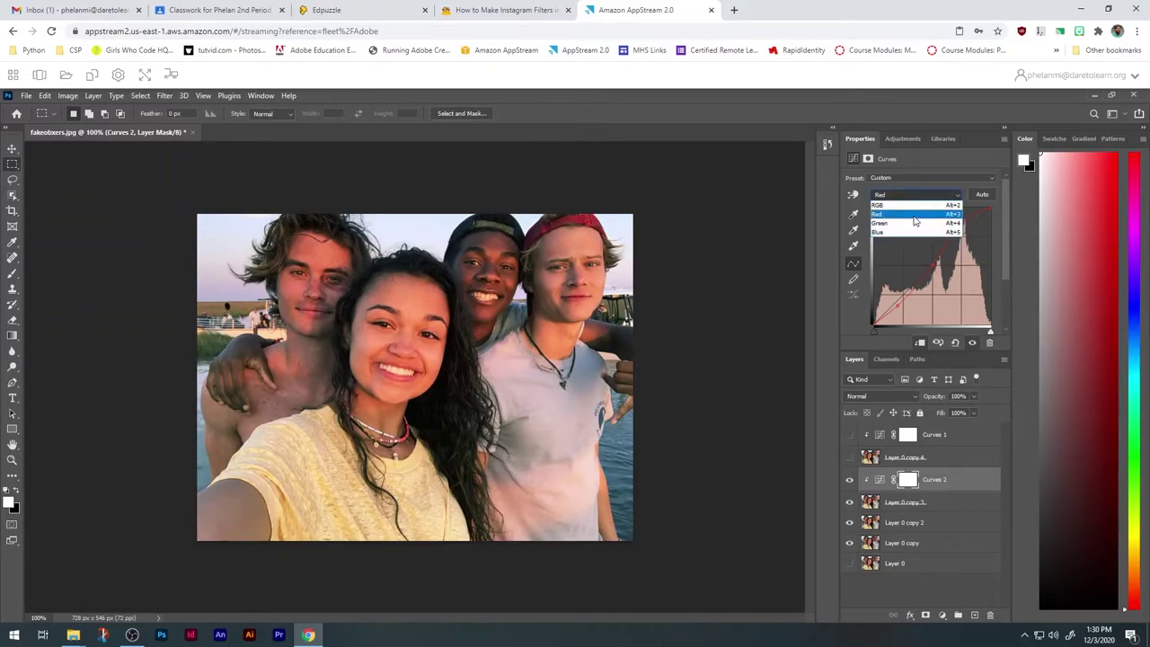
# Step: Bend the Curves 2 green channel into an S-curve for more contrast
pyautogui.click(916, 222)
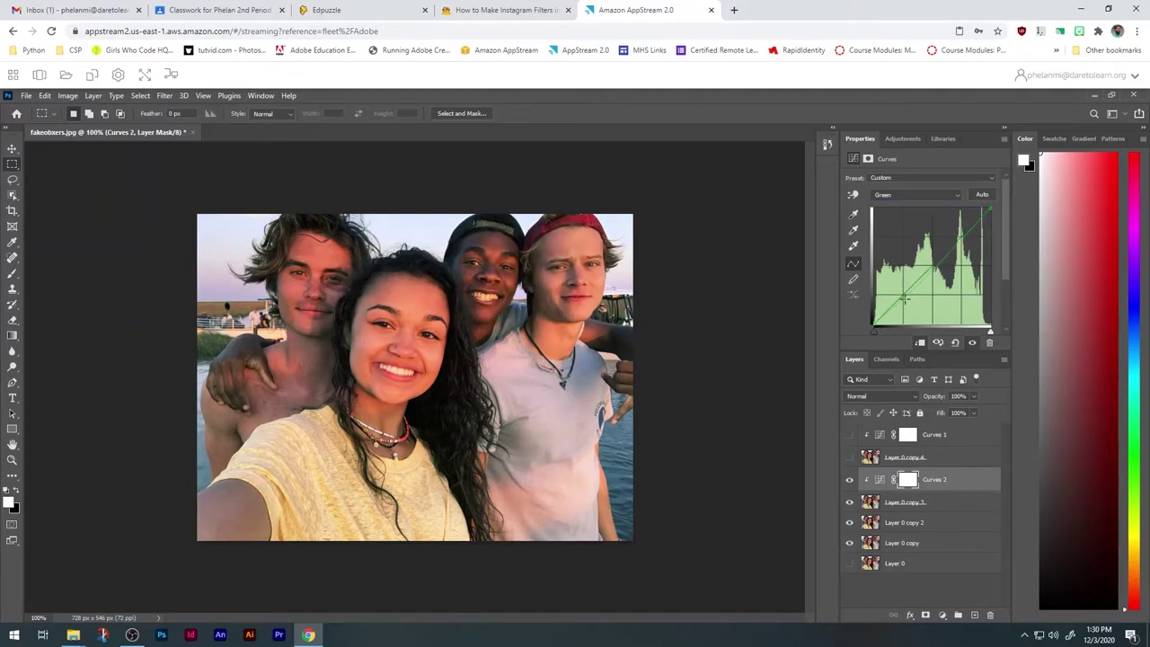
pyautogui.moveTo(905, 299); pyautogui.dragTo(910, 299)
pyautogui.moveTo(965, 238); pyautogui.dragTo(967, 221)
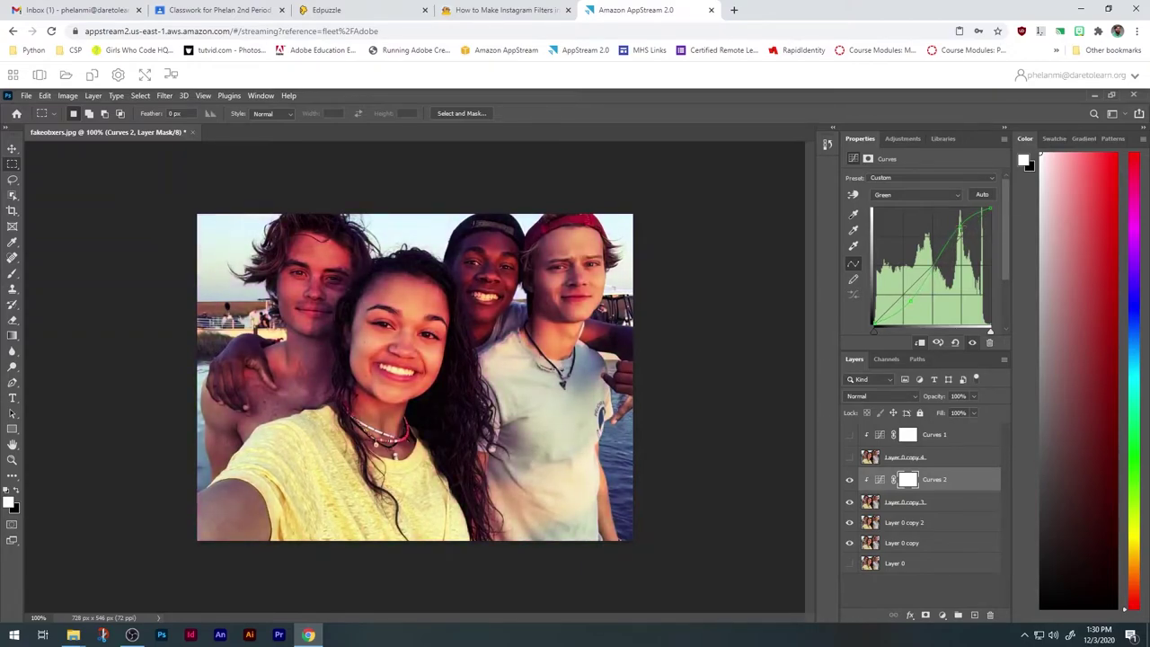
# Step: Lower the blue curve's shadows and raise its highlights to cool the photo
pyautogui.click(933, 195)
pyautogui.click(929, 232)
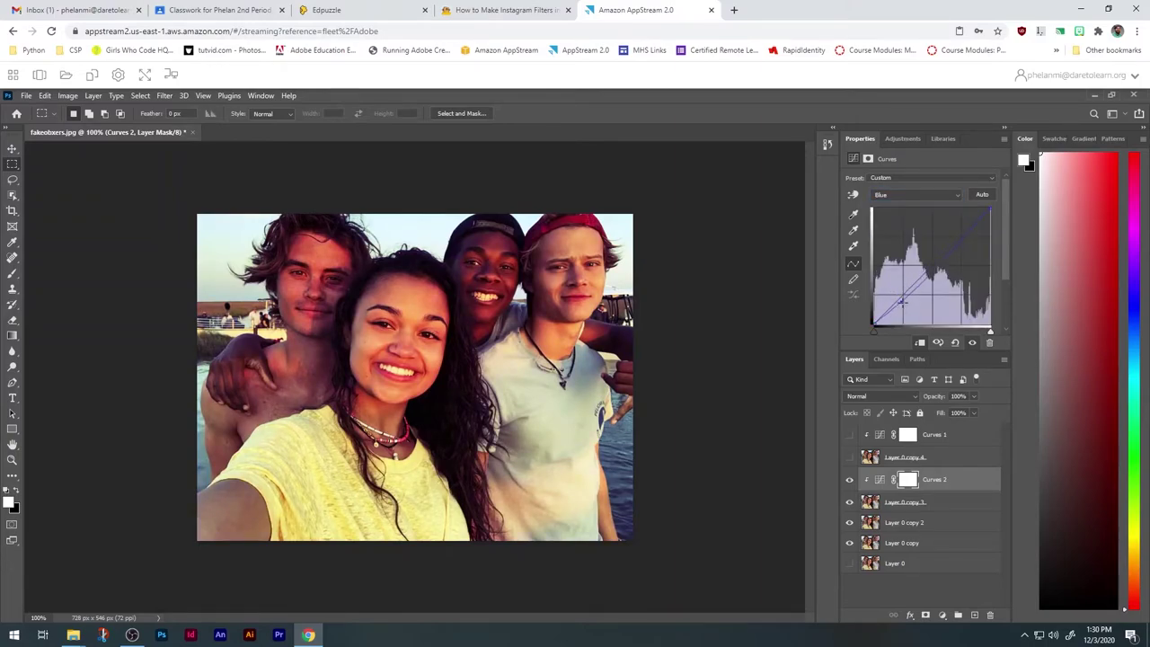
pyautogui.moveTo(898, 299); pyautogui.dragTo(907, 305)
pyautogui.moveTo(970, 238); pyautogui.dragTo(959, 219)
# Step: Try a slightly lower Curves 2 opacity, toggle its visibility to compare, then target the adjustment
pyautogui.click(972, 396)
pyautogui.moveTo(975, 410); pyautogui.dragTo(993, 391)
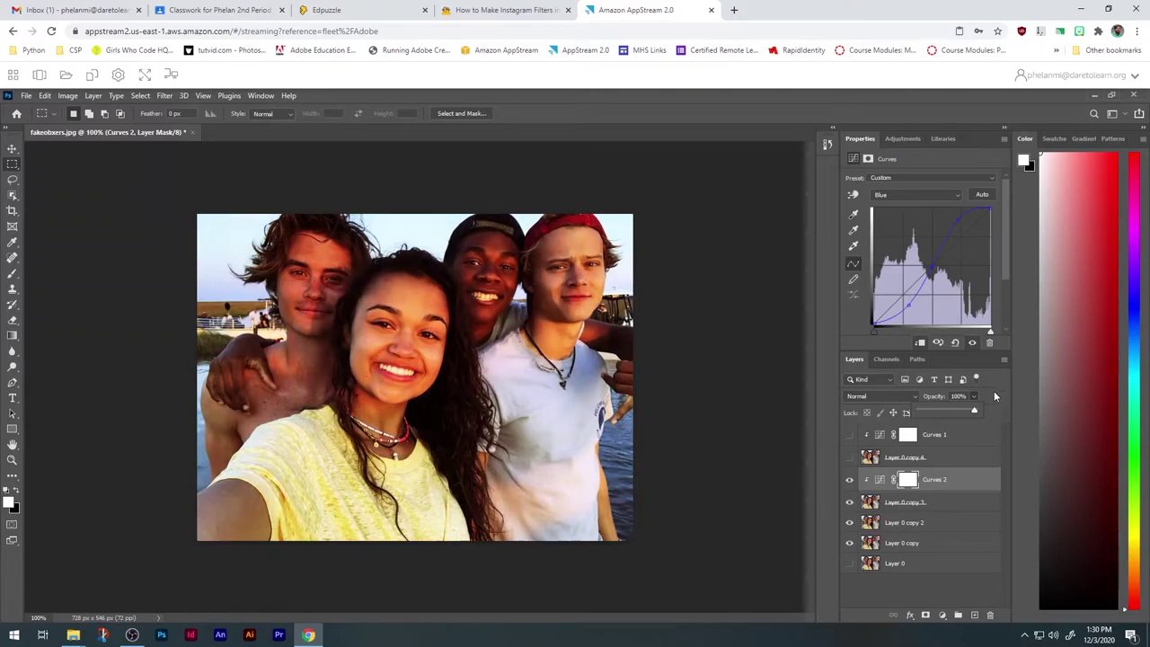
pyautogui.click(849, 479)
pyautogui.click(850, 480)
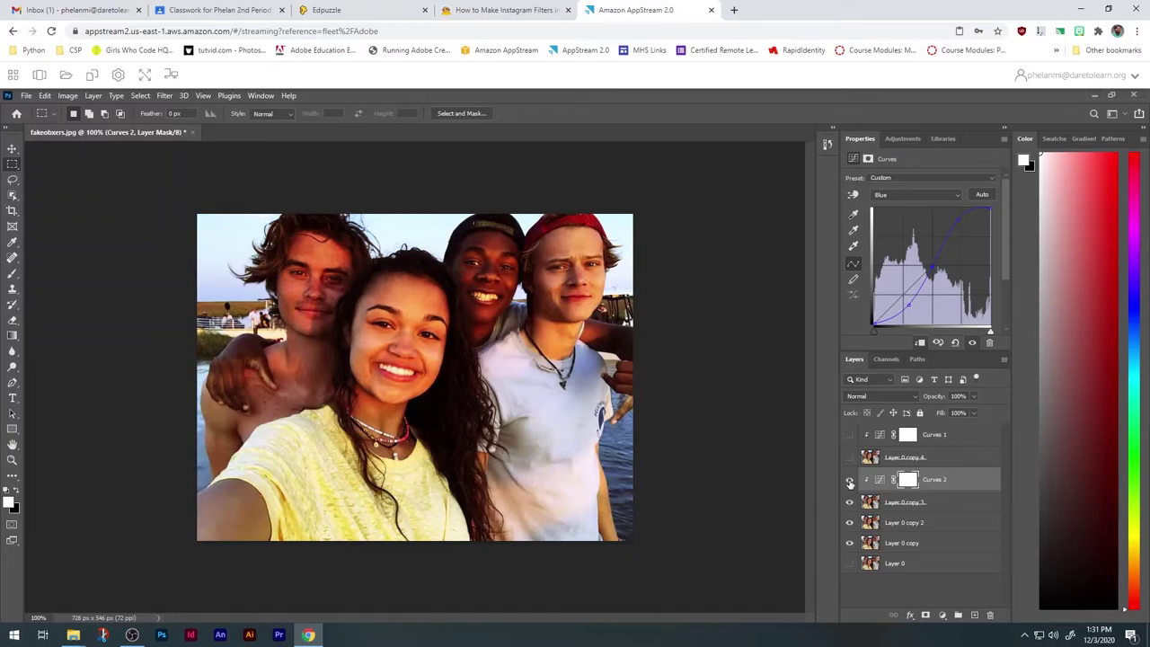
pyautogui.click(963, 481)
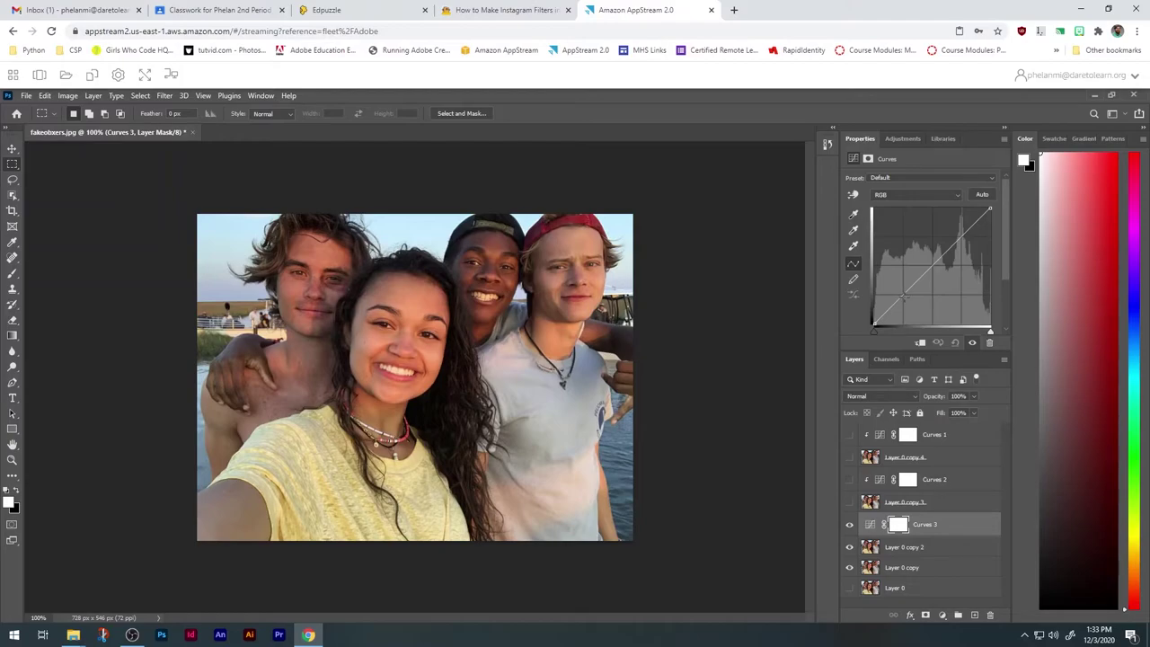
# Step: Bend the Curves 3 red curve upward with two added control points
pyautogui.click(912, 199)
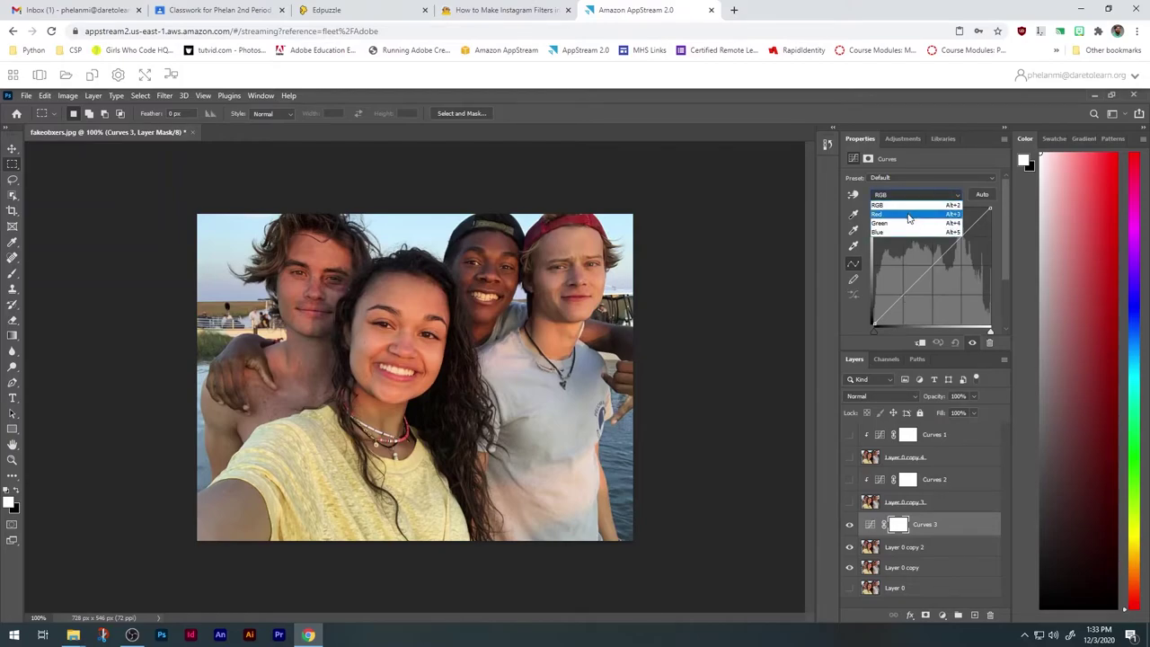
pyautogui.click(907, 213)
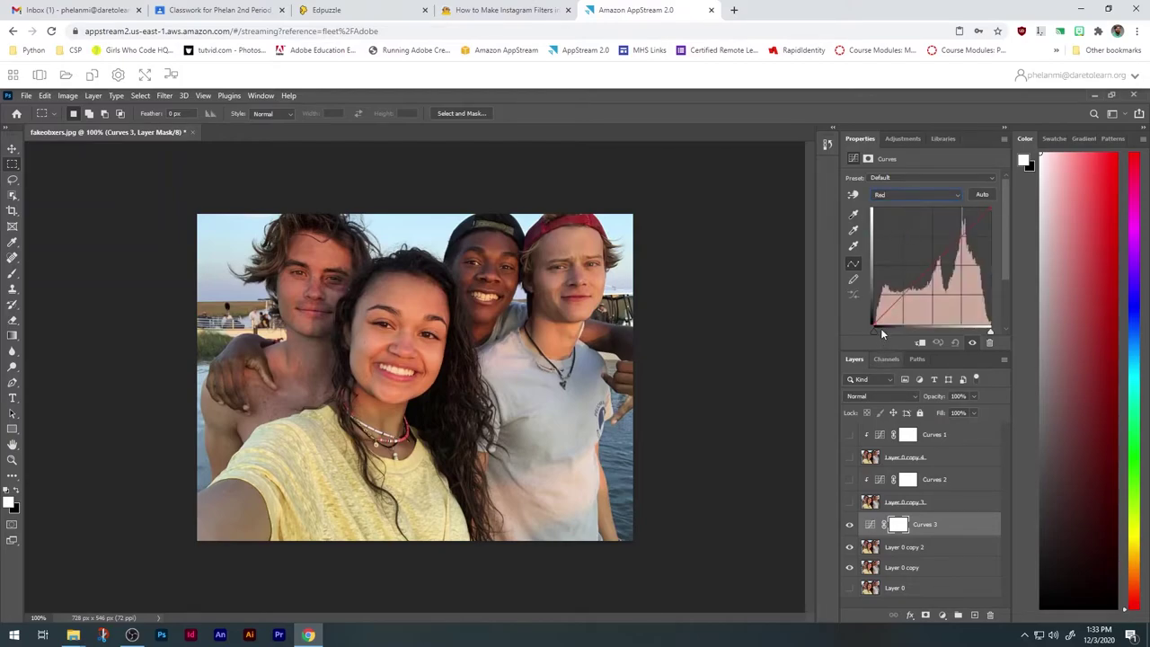
pyautogui.moveTo(962, 236); pyautogui.dragTo(955, 231)
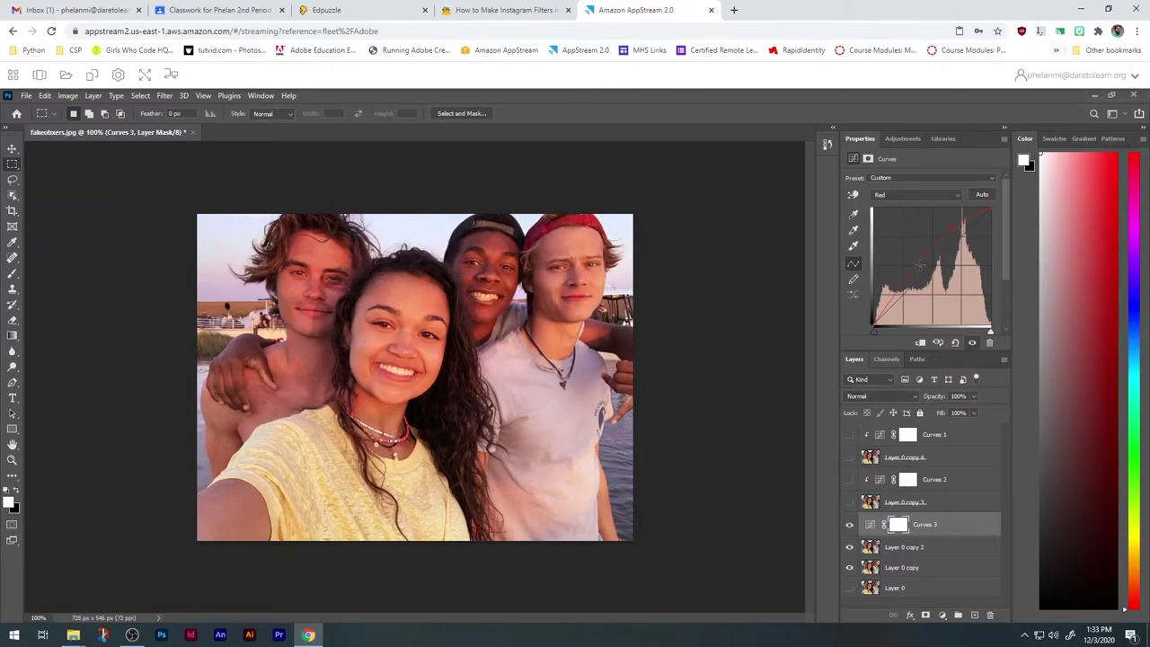
pyautogui.click(926, 259)
# Step: Pull the green curve's top end slightly down and raise its lower middle
pyautogui.hotkey('alt', '4')
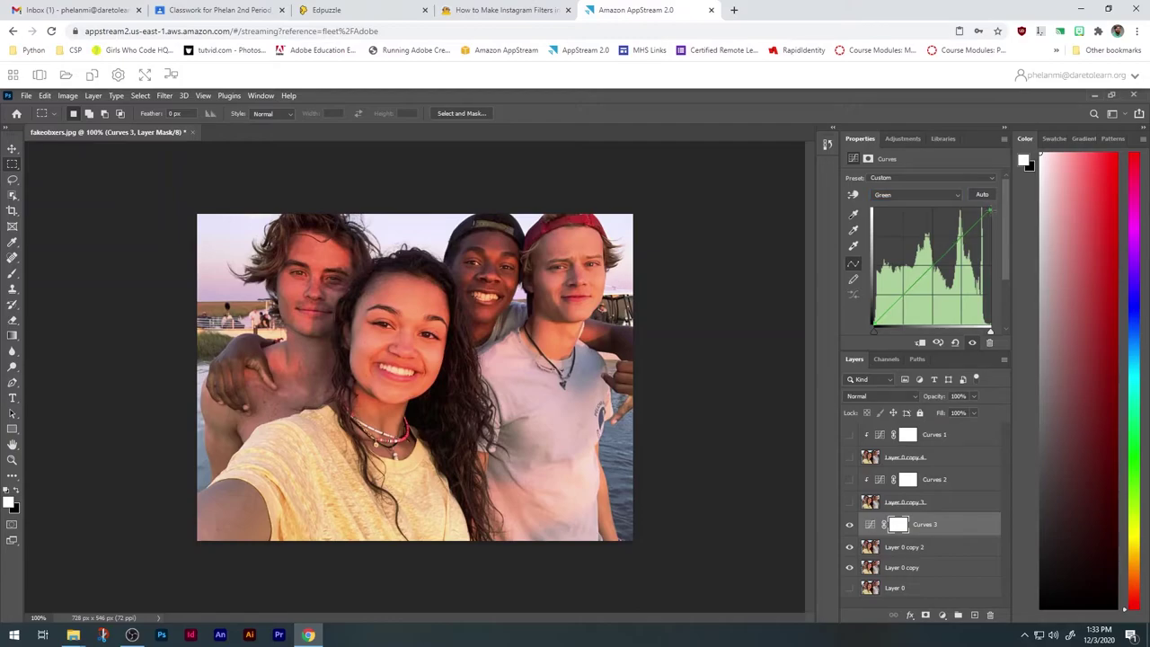
pyautogui.moveTo(989, 209); pyautogui.dragTo(991, 216)
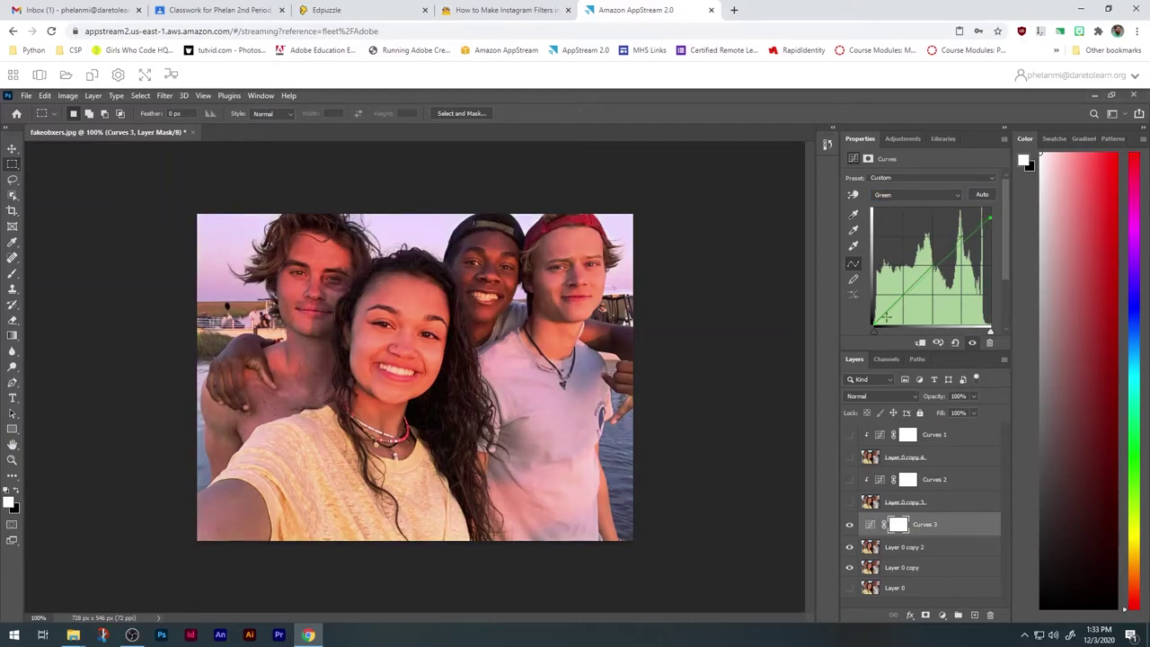
pyautogui.moveTo(904, 296); pyautogui.dragTo(902, 291)
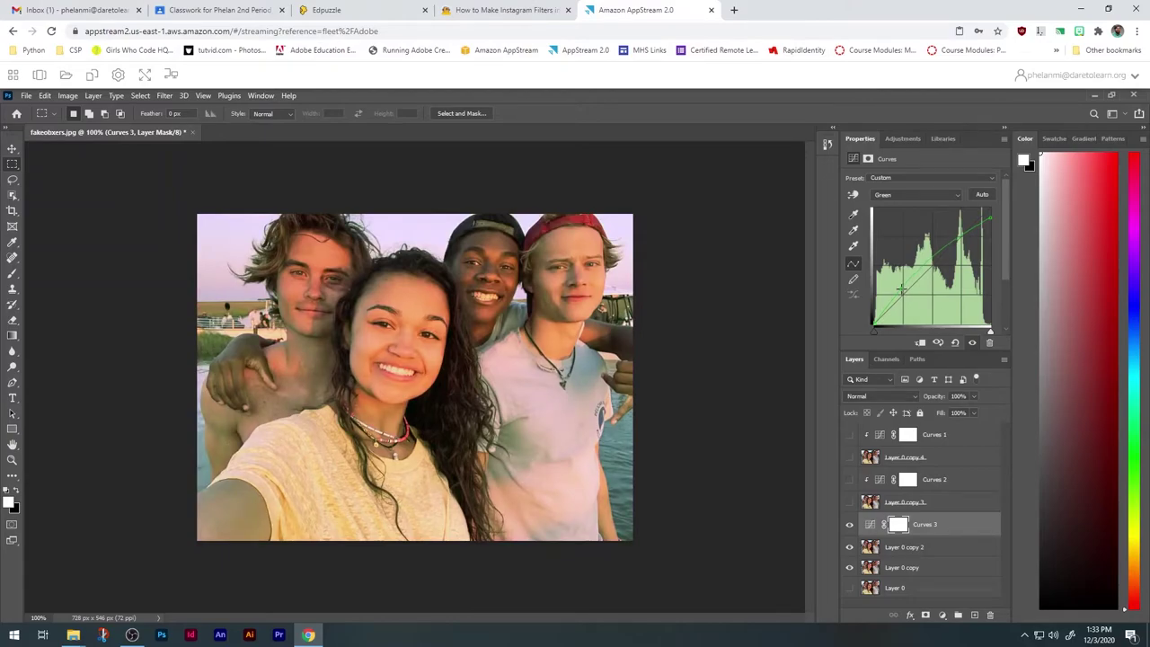
# Step: Reshape the Curves 3 blue curve: lower its top end, lift its shadow end, add a midpoint
pyautogui.click(954, 195)
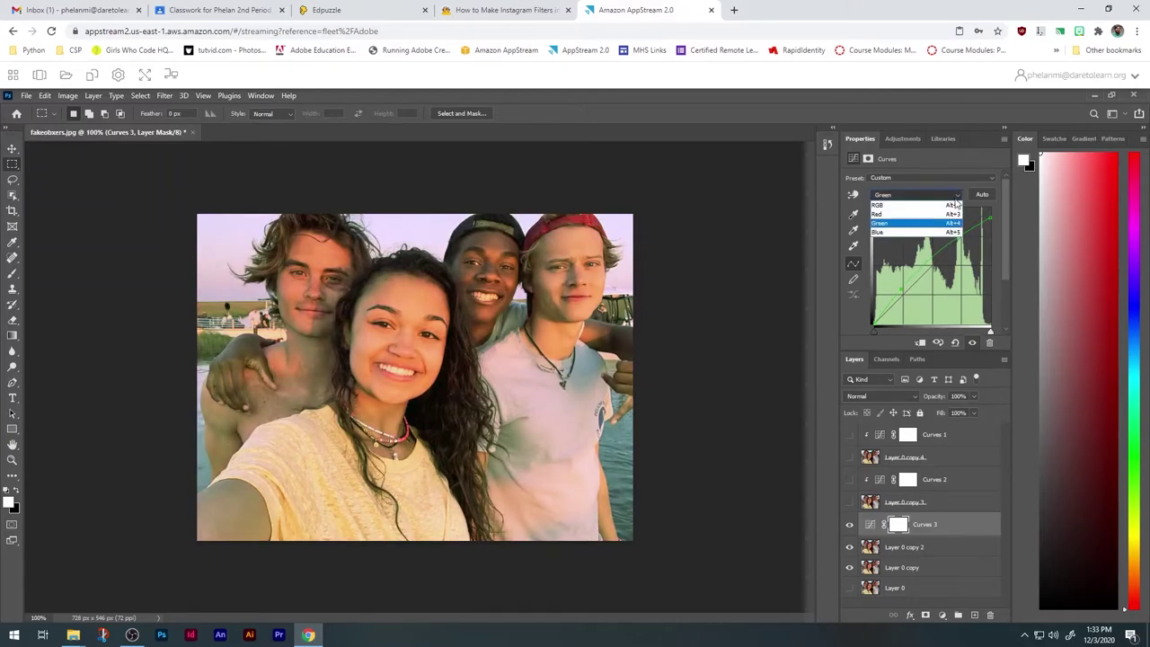
pyautogui.click(907, 232)
pyautogui.moveTo(989, 210); pyautogui.dragTo(990, 222)
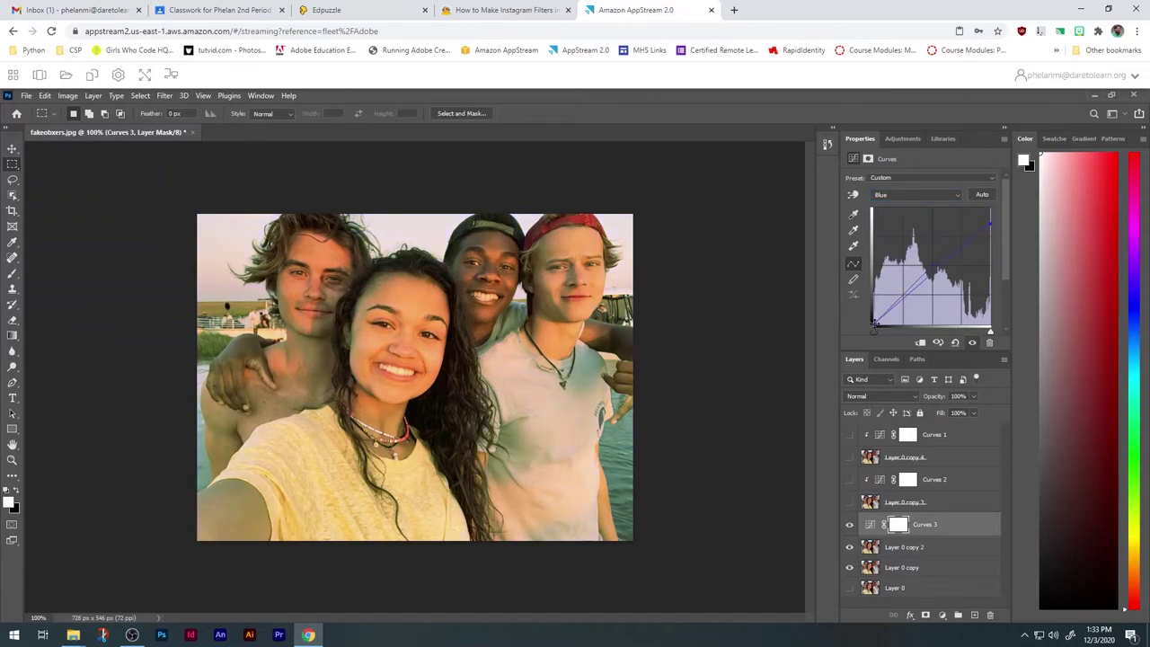
pyautogui.moveTo(872, 325); pyautogui.dragTo(874, 308)
pyautogui.click(947, 241)
pyautogui.moveTo(947, 241); pyautogui.dragTo(945, 263)
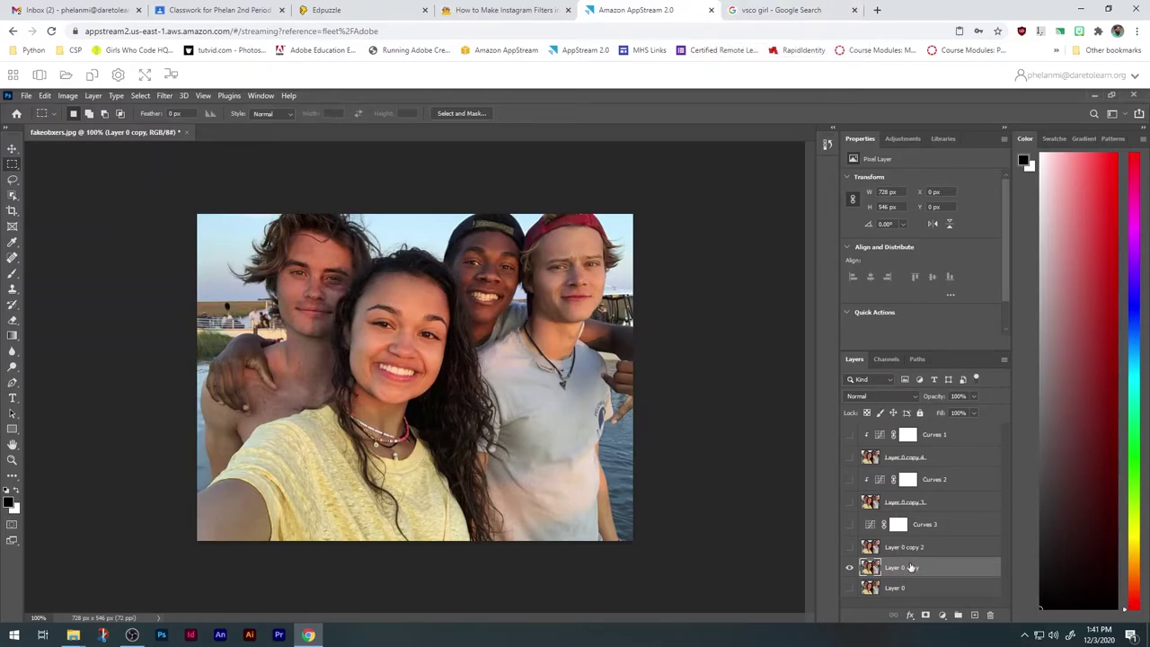
# Step: Add a Curves 4 adjustment and bend its red curve upward with two points to warm the photo
pyautogui.click(905, 139)
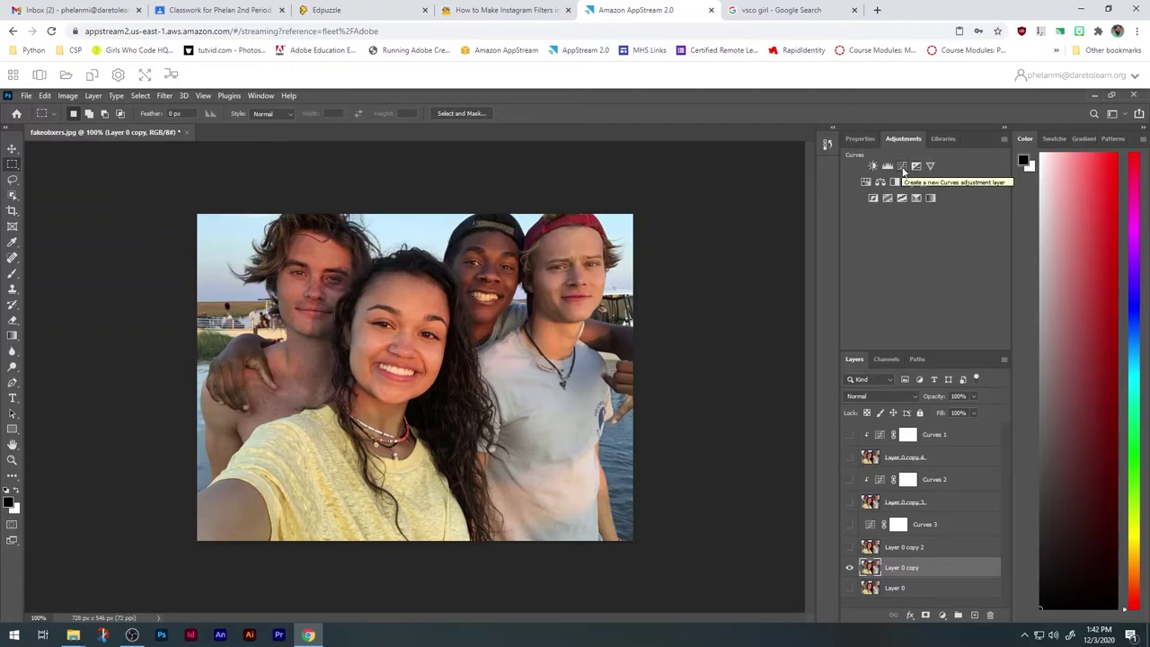
pyautogui.click(902, 166)
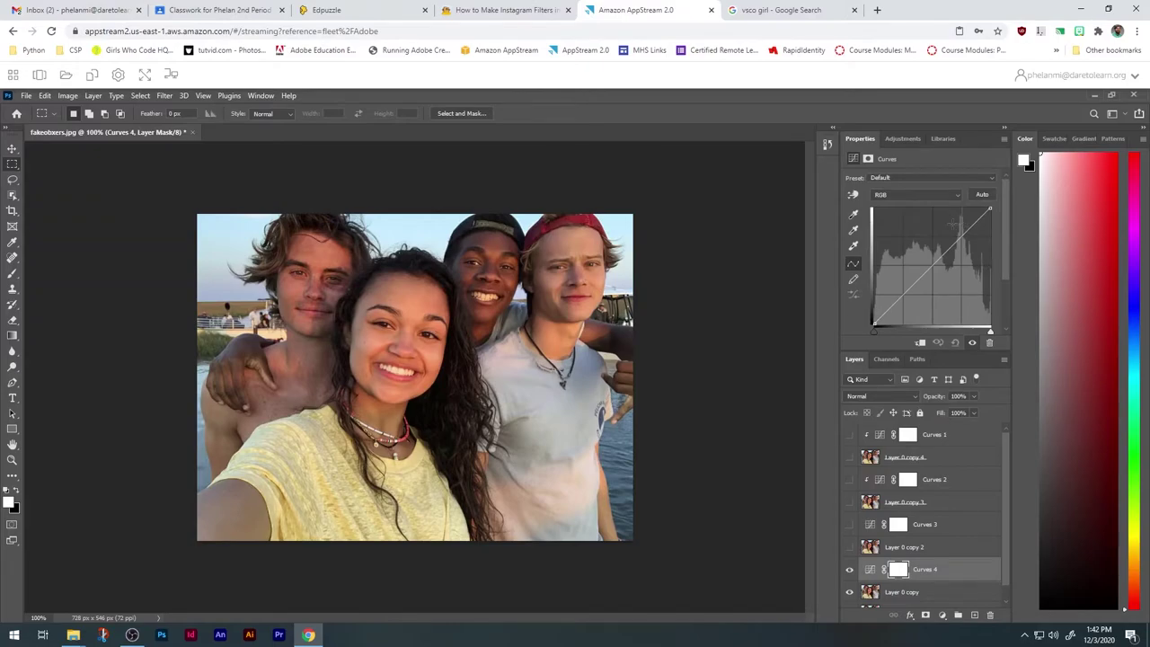
pyautogui.click(950, 196)
pyautogui.click(939, 213)
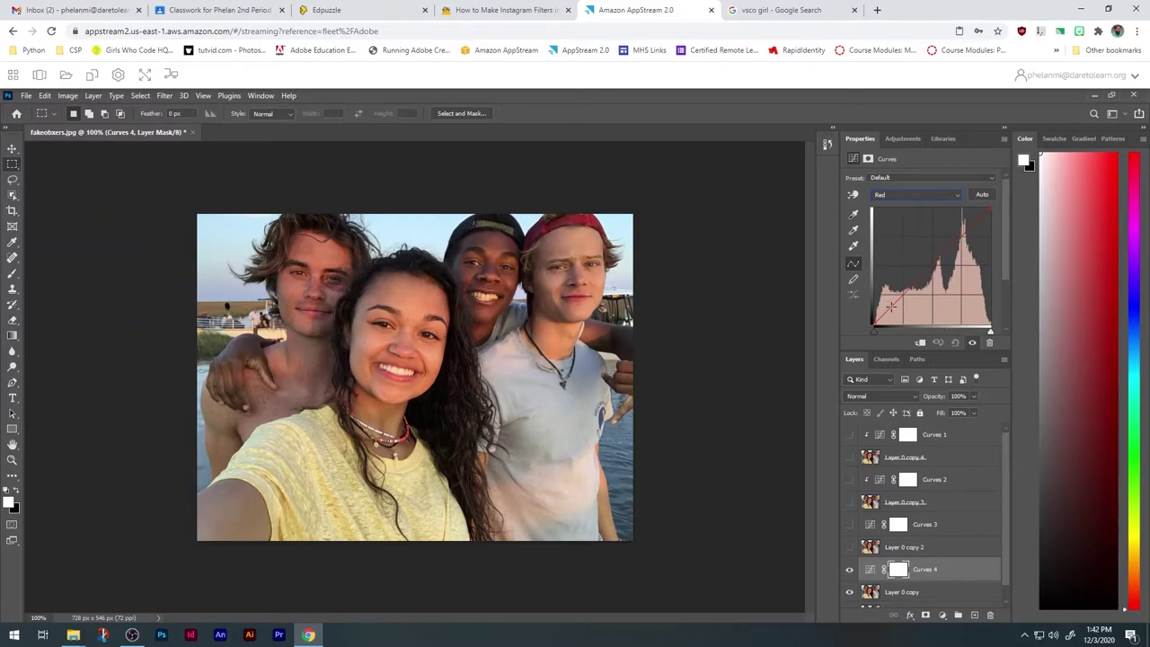
pyautogui.moveTo(895, 298); pyautogui.dragTo(887, 297)
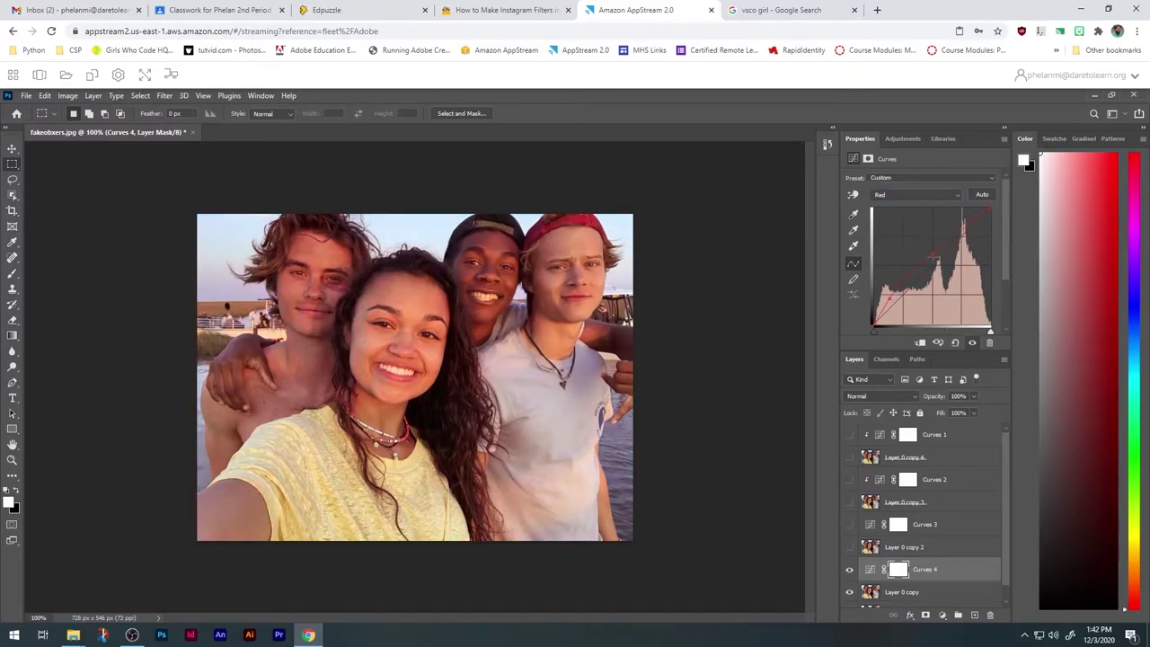
pyautogui.click(934, 261)
# Step: Pull the Curves 4 green curve down toward magenta, then fine-tune its middle and upper points
pyautogui.click(935, 194)
pyautogui.click(922, 223)
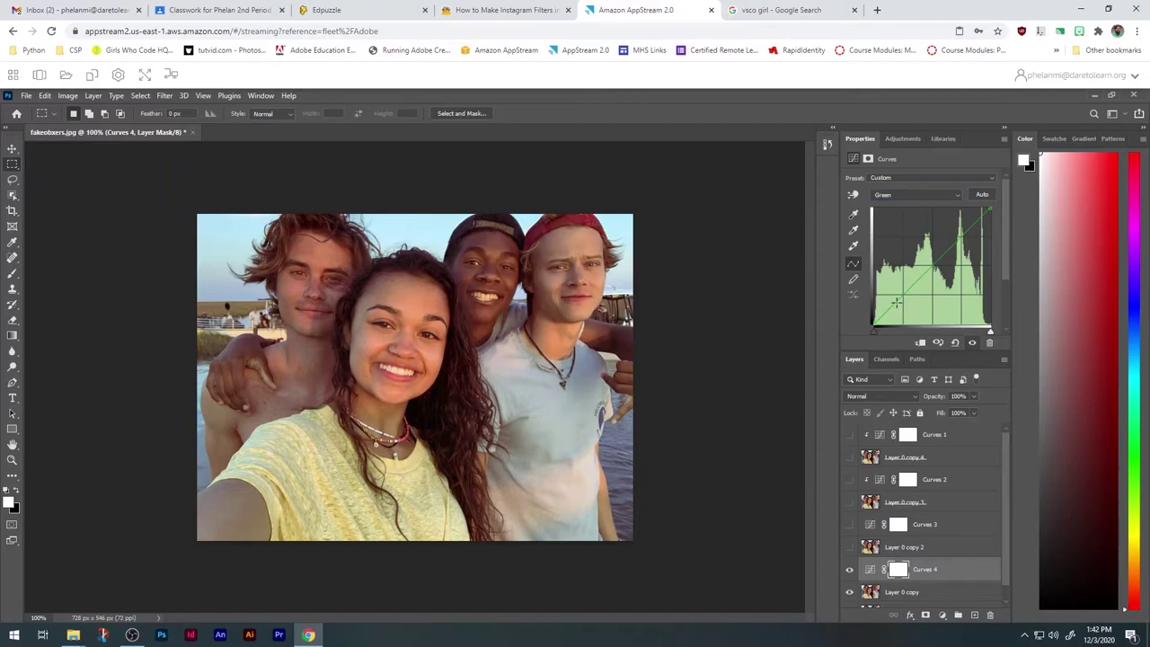
pyautogui.moveTo(895, 303); pyautogui.dragTo(897, 307)
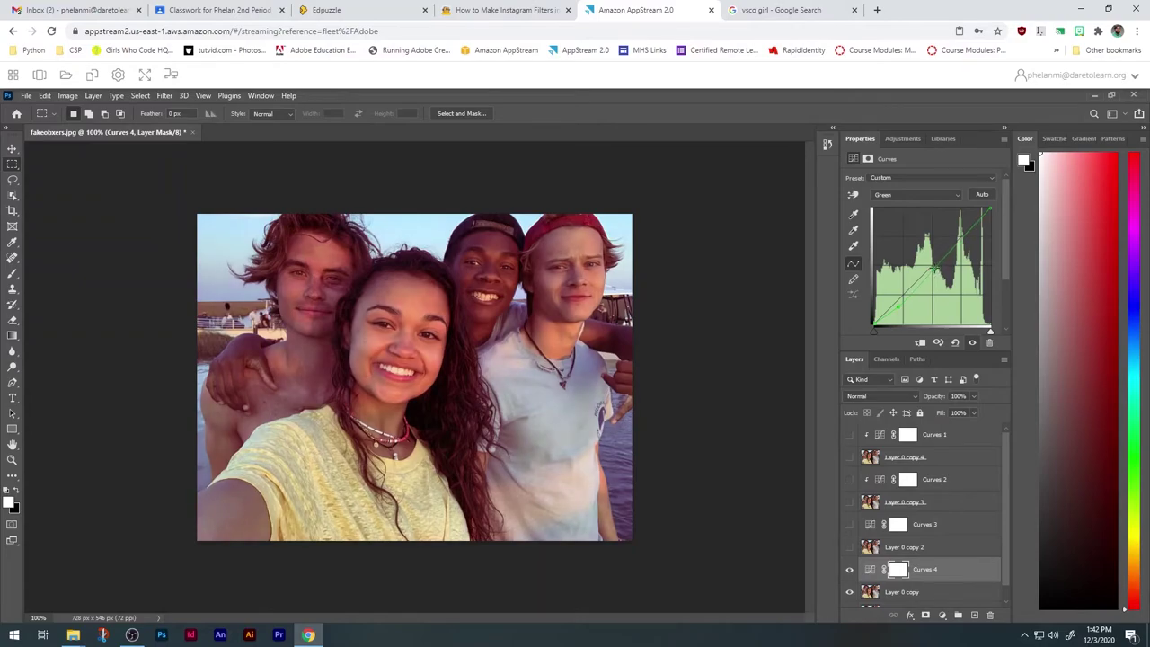
pyautogui.moveTo(934, 269); pyautogui.dragTo(937, 256)
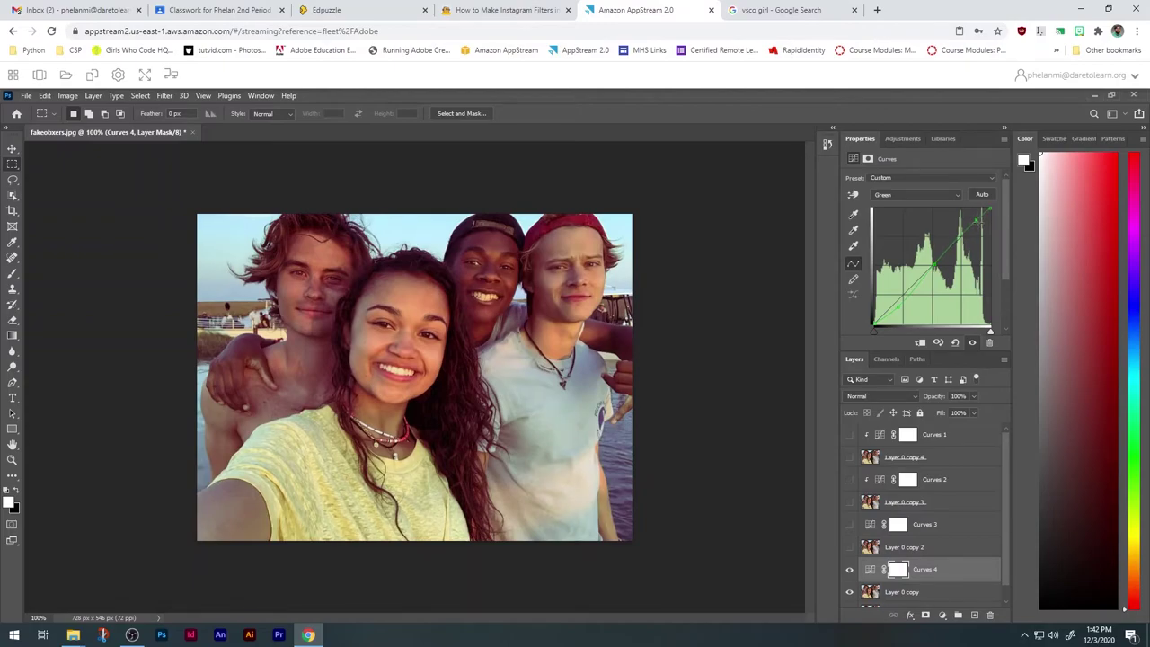
pyautogui.moveTo(976, 220); pyautogui.dragTo(978, 225)
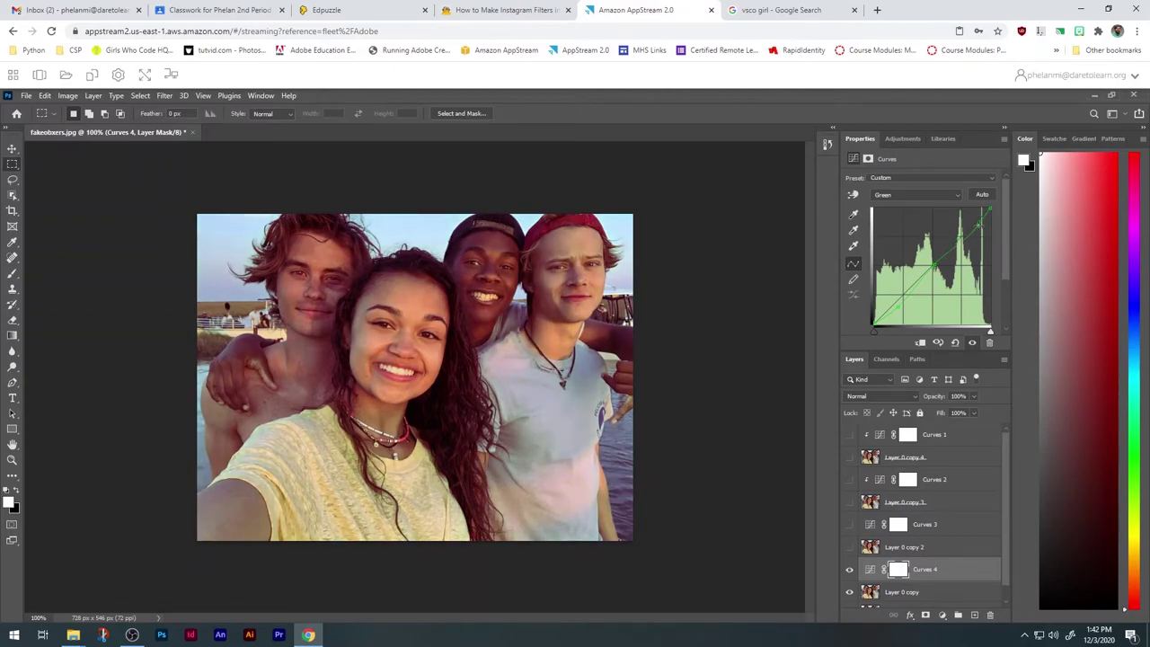
# Step: Dip the upper blue curve and shift its black point slightly right
pyautogui.click(939, 194)
pyautogui.click(915, 233)
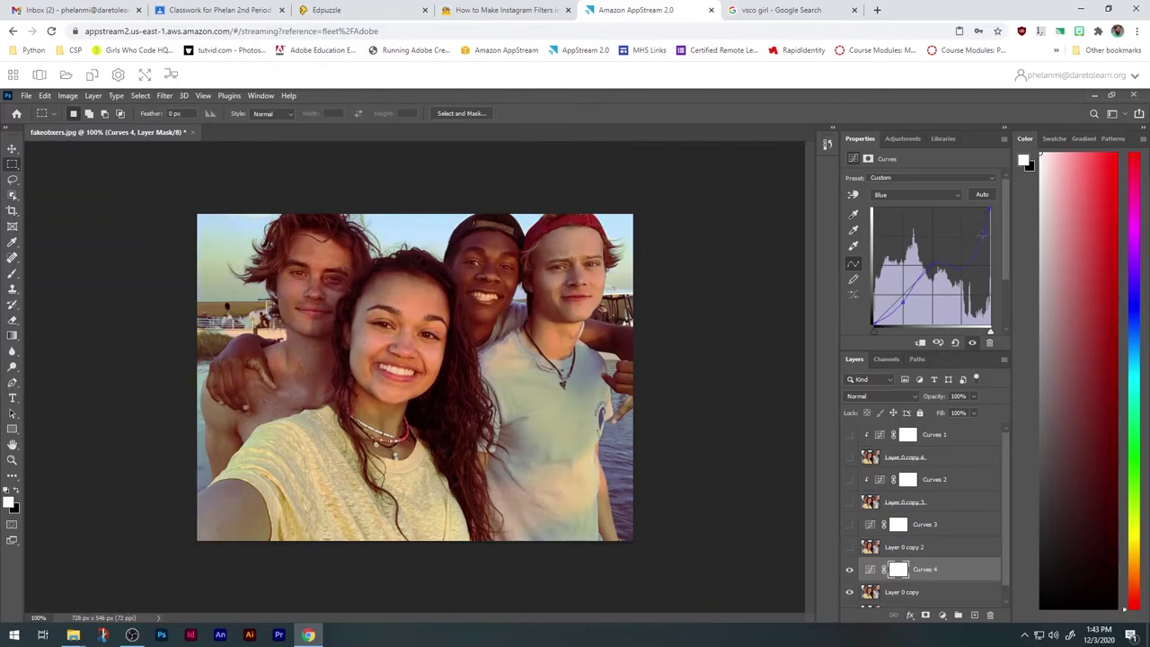
pyautogui.moveTo(982, 235)
pyautogui.mouseDown()
pyautogui.moveTo(986, 243)
pyautogui.moveTo(980, 229)
pyautogui.mouseUp()
pyautogui.moveTo(873, 324); pyautogui.dragTo(881, 324)
# Step: Shift the green curve's black point right and pull its white point slightly down
pyautogui.click(955, 196)
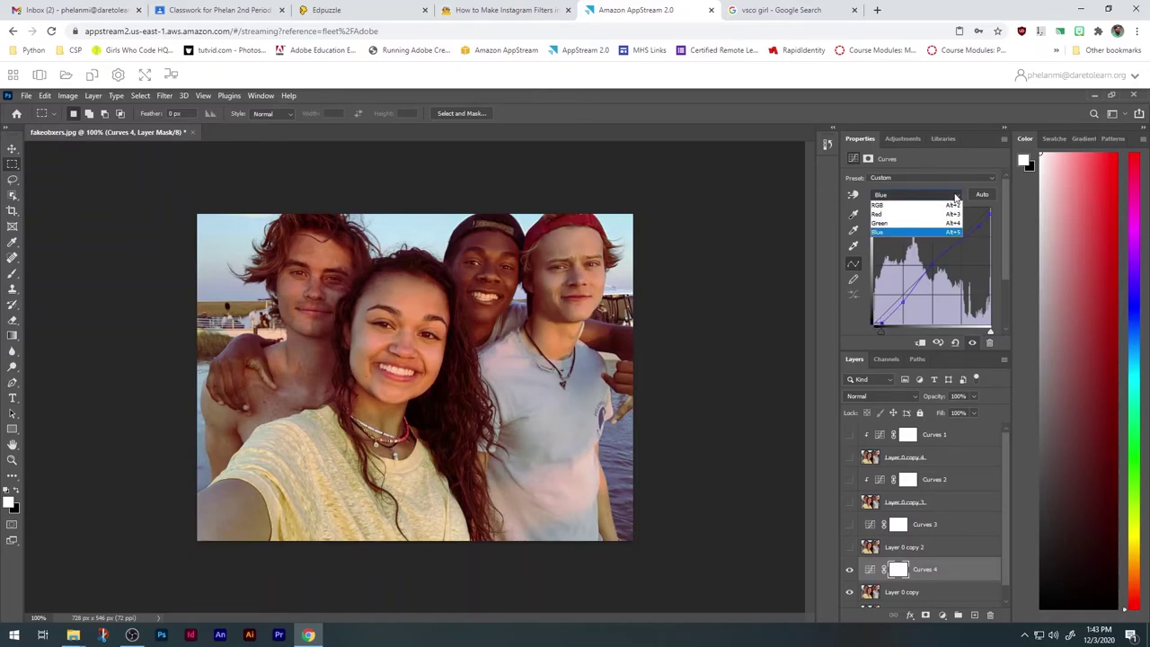
pyautogui.click(925, 220)
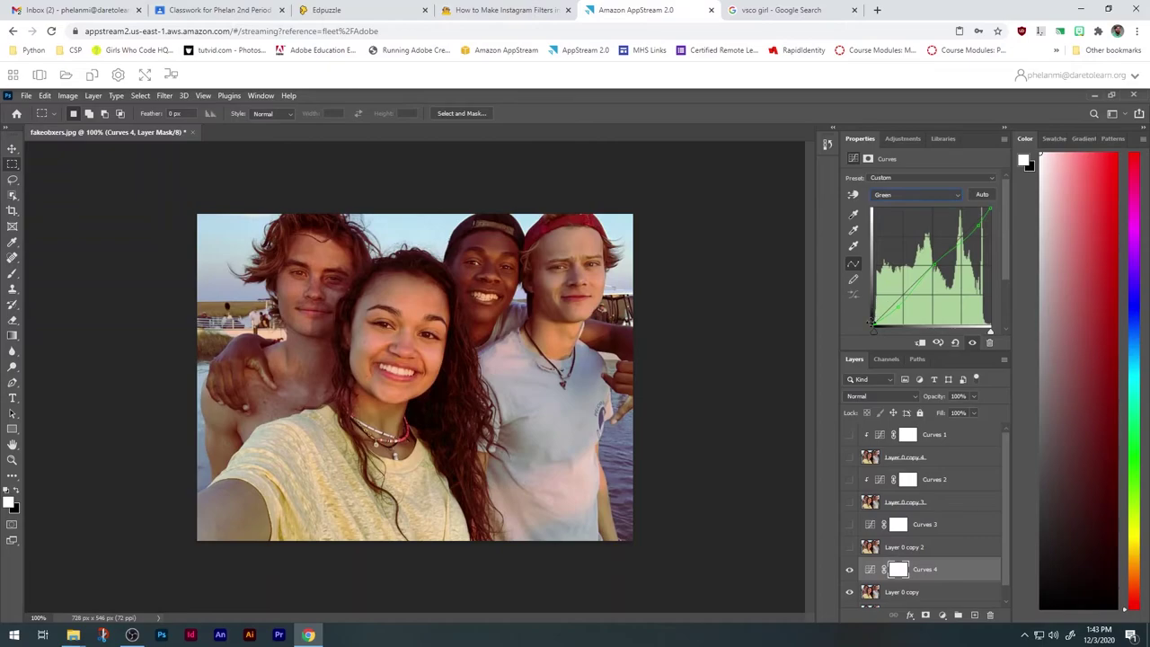
pyautogui.moveTo(874, 323); pyautogui.dragTo(878, 321)
pyautogui.moveTo(990, 208); pyautogui.dragTo(989, 212)
# Step: Raise the lower part of the Curves 4 red curve
pyautogui.click(924, 192)
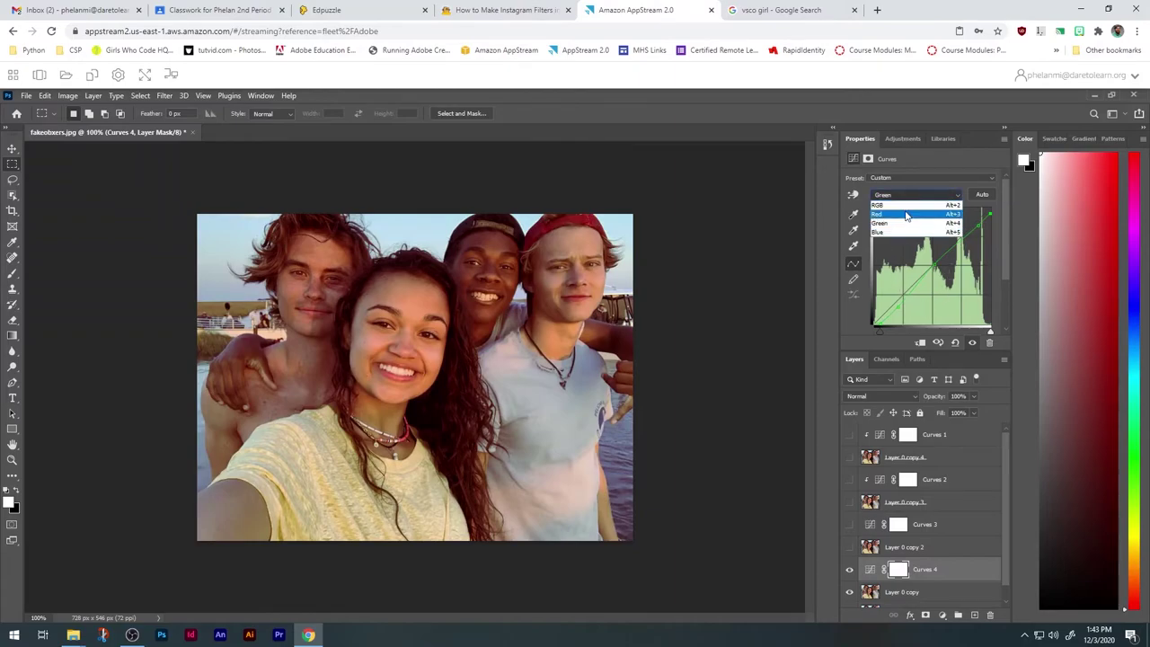
pyautogui.click(906, 214)
pyautogui.moveTo(887, 315); pyautogui.dragTo(889, 299)
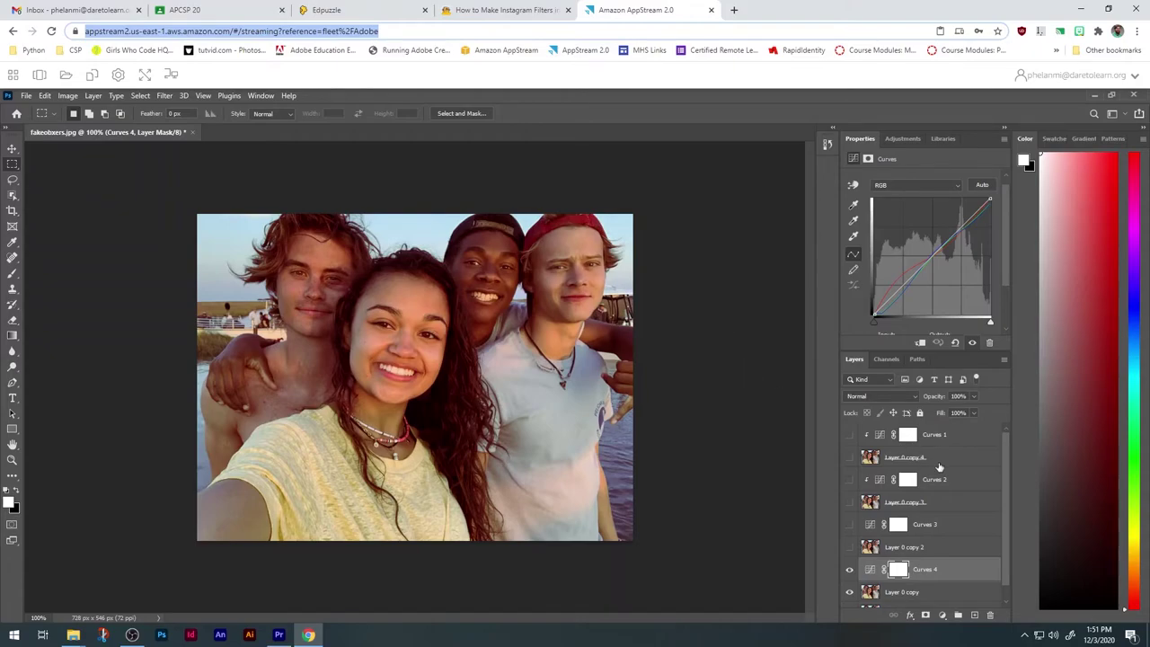
# Step: Clip the Curves 4 and Curves 3 adjustments to the layers below them
pyautogui.click(761, 458)
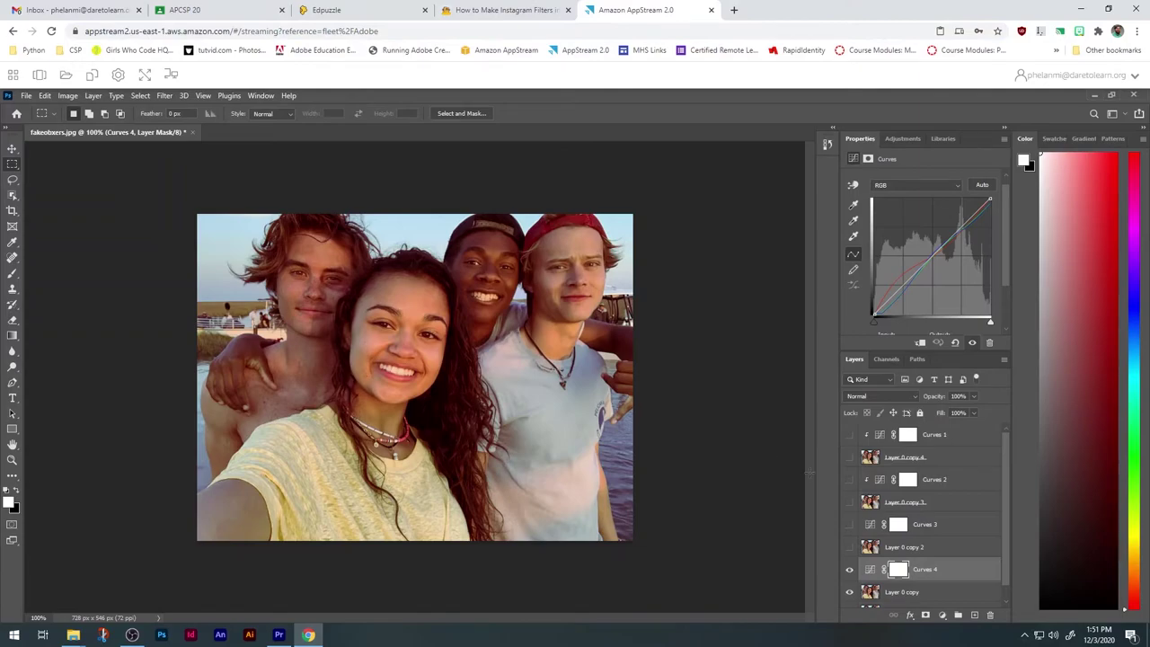
pyautogui.scroll(-1, 932, 525)
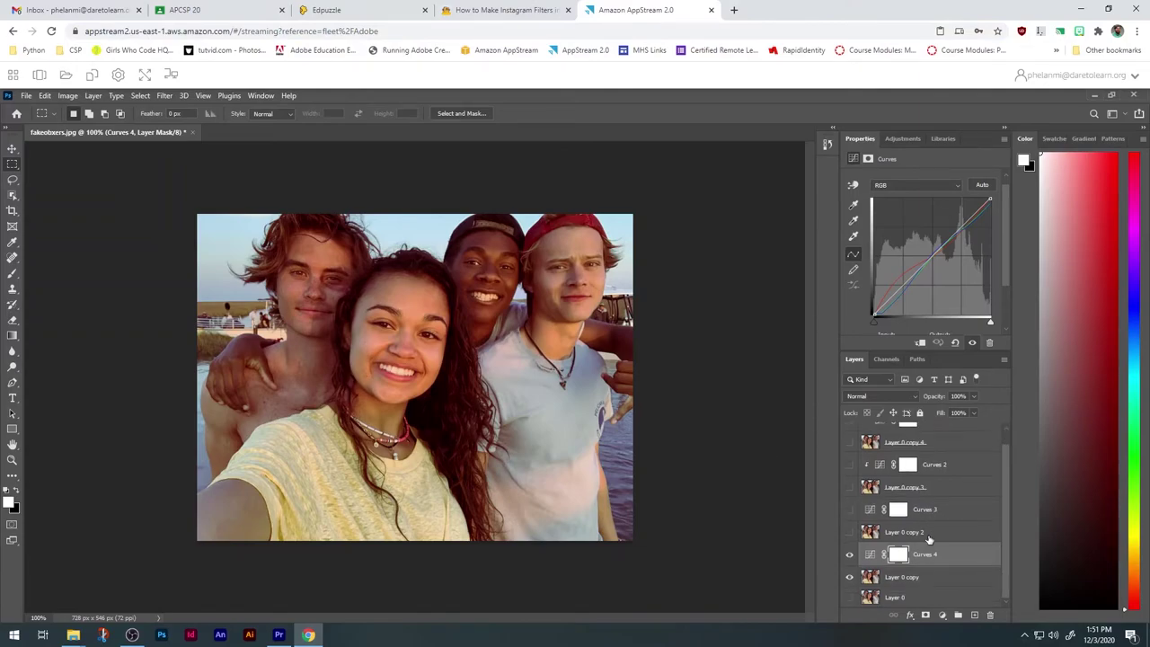
pyautogui.scroll(1, 901, 557)
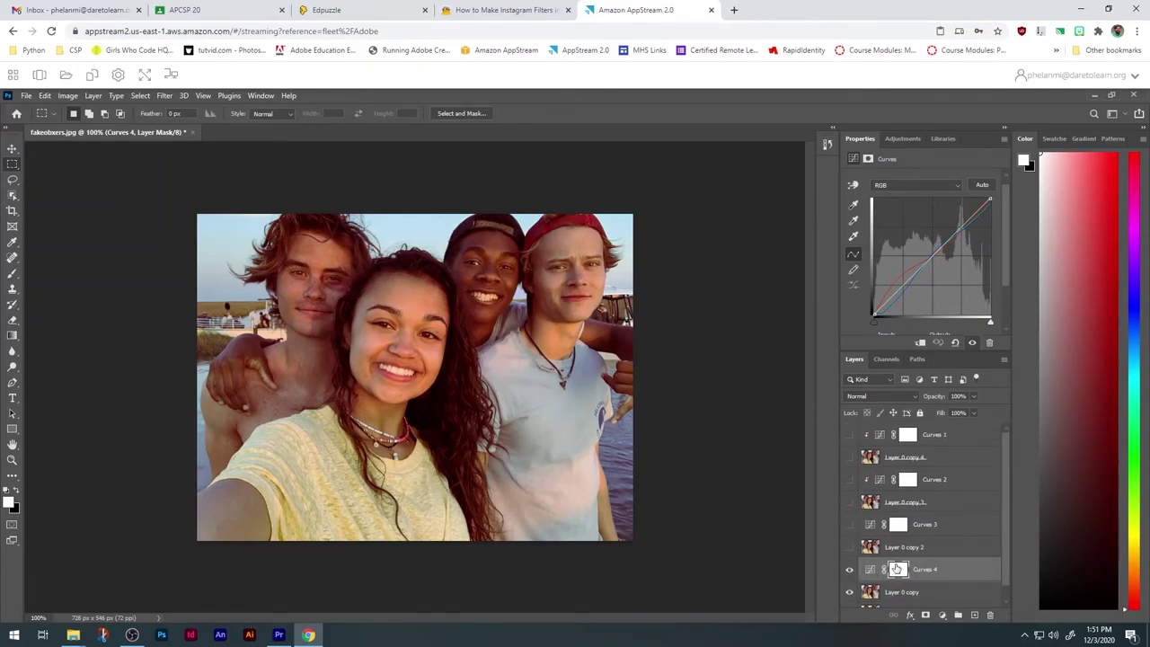
pyautogui.click(898, 569)
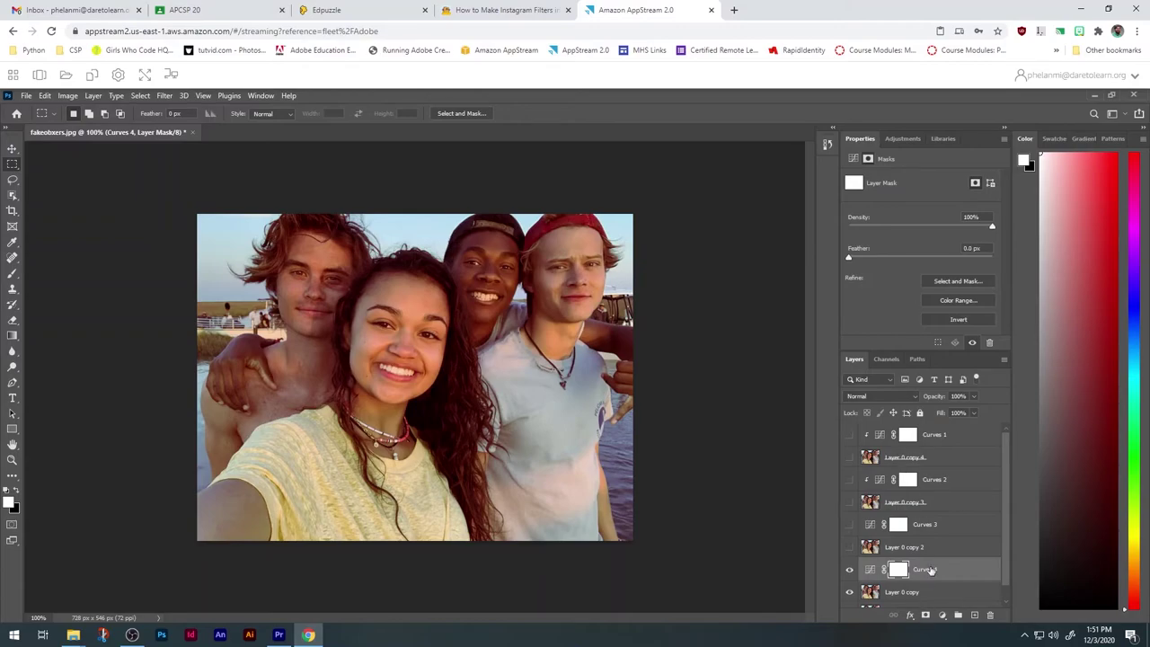
pyautogui.click(869, 569)
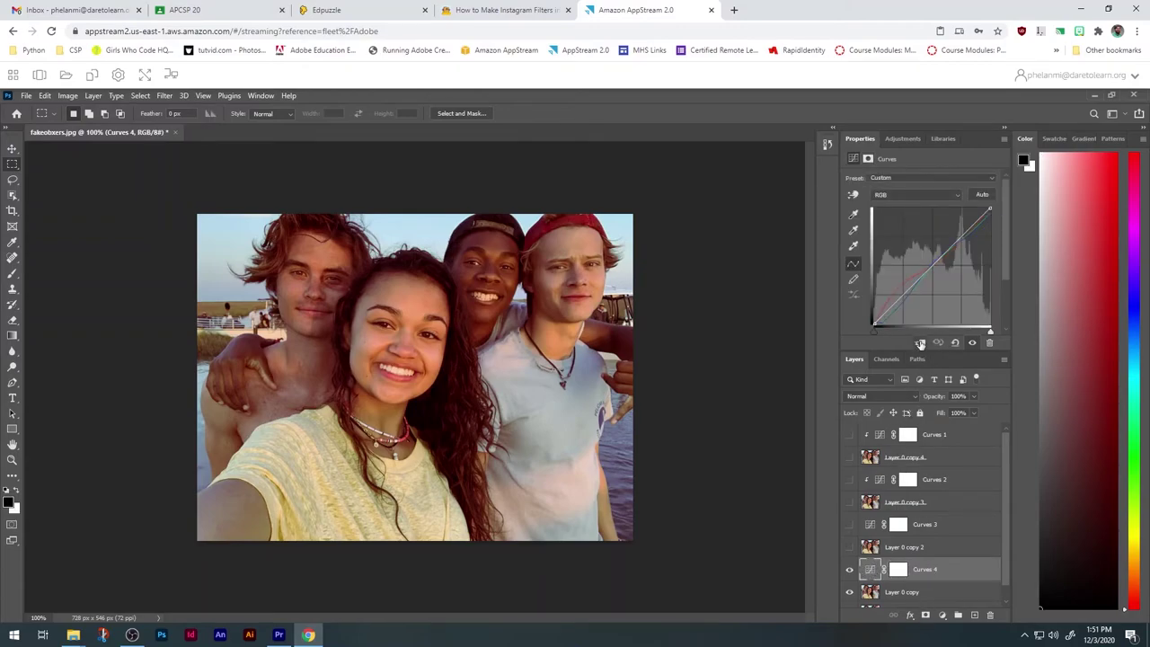
pyautogui.click(919, 342)
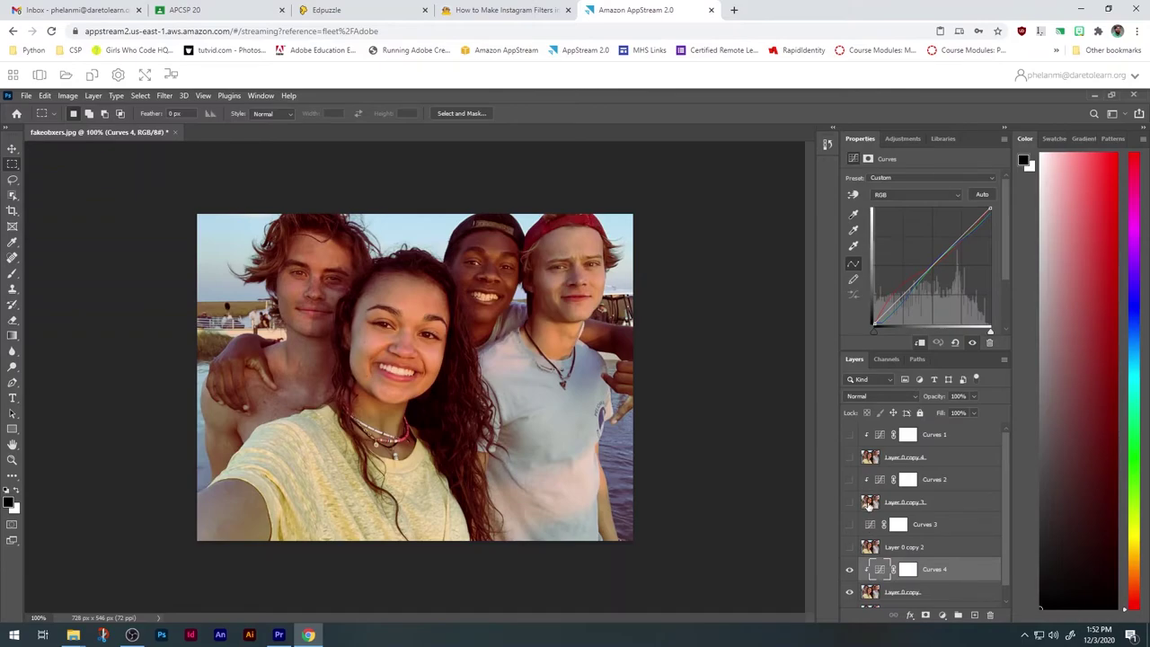
pyautogui.click(870, 528)
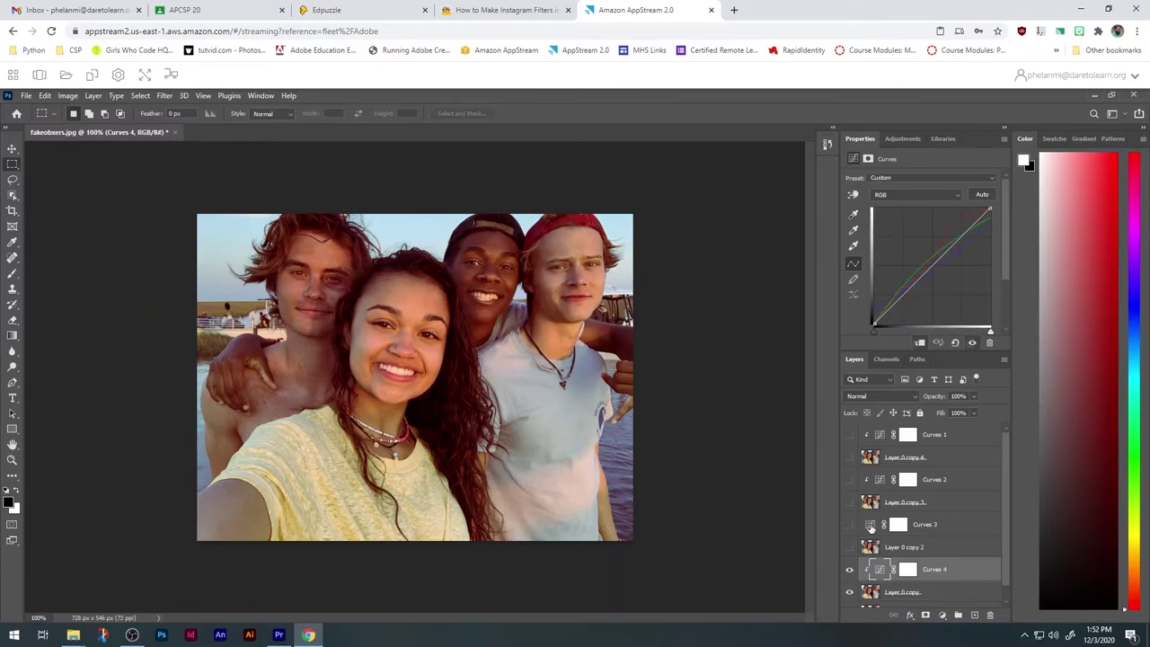
pyautogui.click(921, 343)
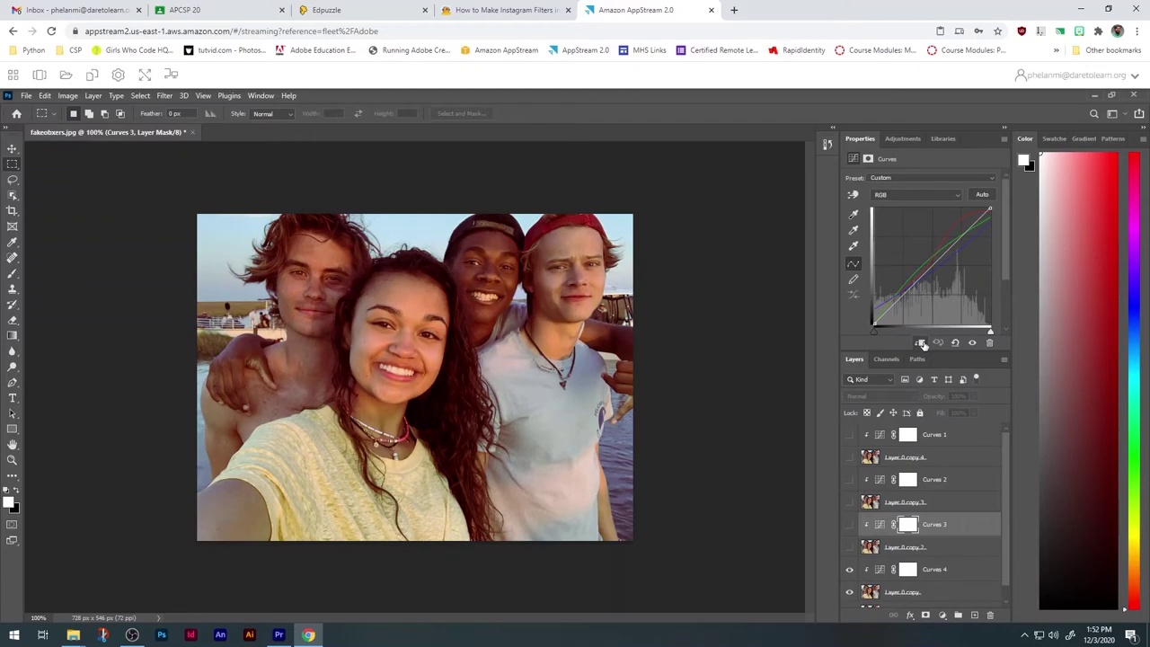
# Step: Turn visibility back on for Curves 1–3, Layer 0 copies 2–4, and Layer 0
pyautogui.click(849, 434)
pyautogui.click(850, 457)
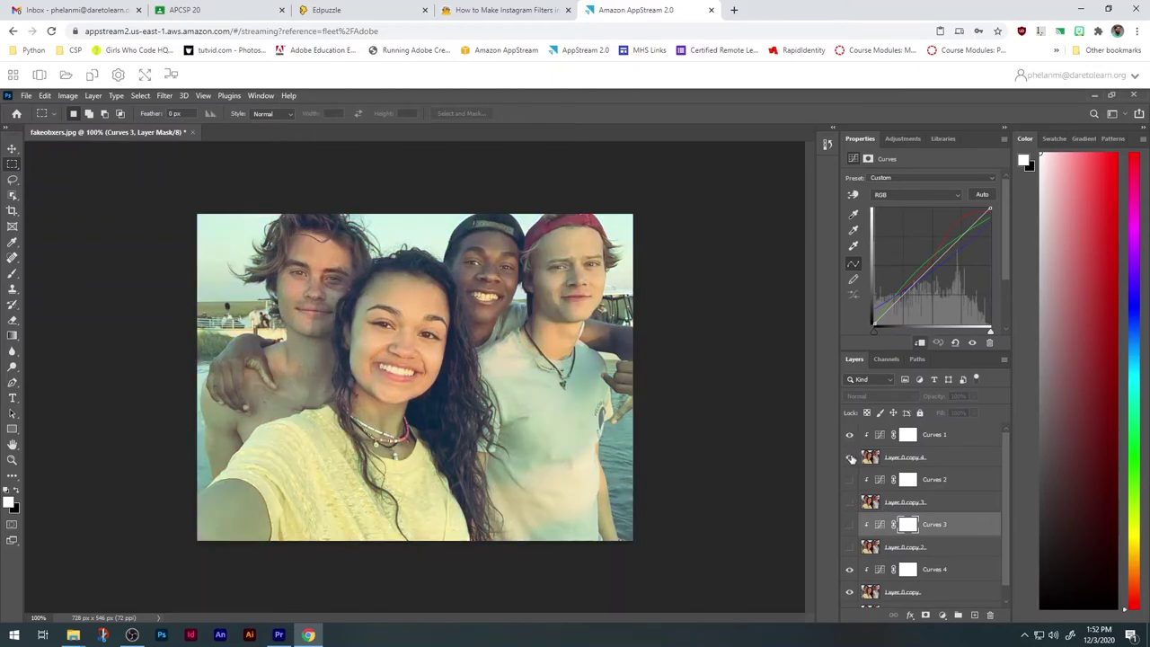
pyautogui.click(849, 480)
pyautogui.click(848, 499)
pyautogui.click(849, 524)
pyautogui.click(849, 547)
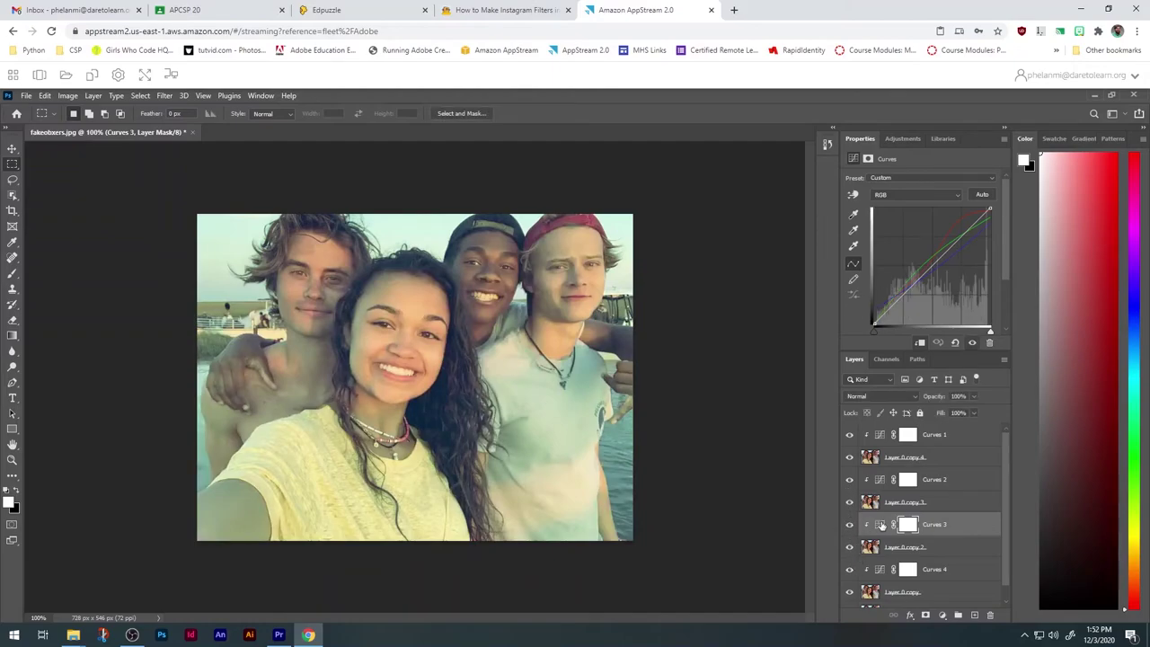
pyautogui.scroll(-1, 880, 528)
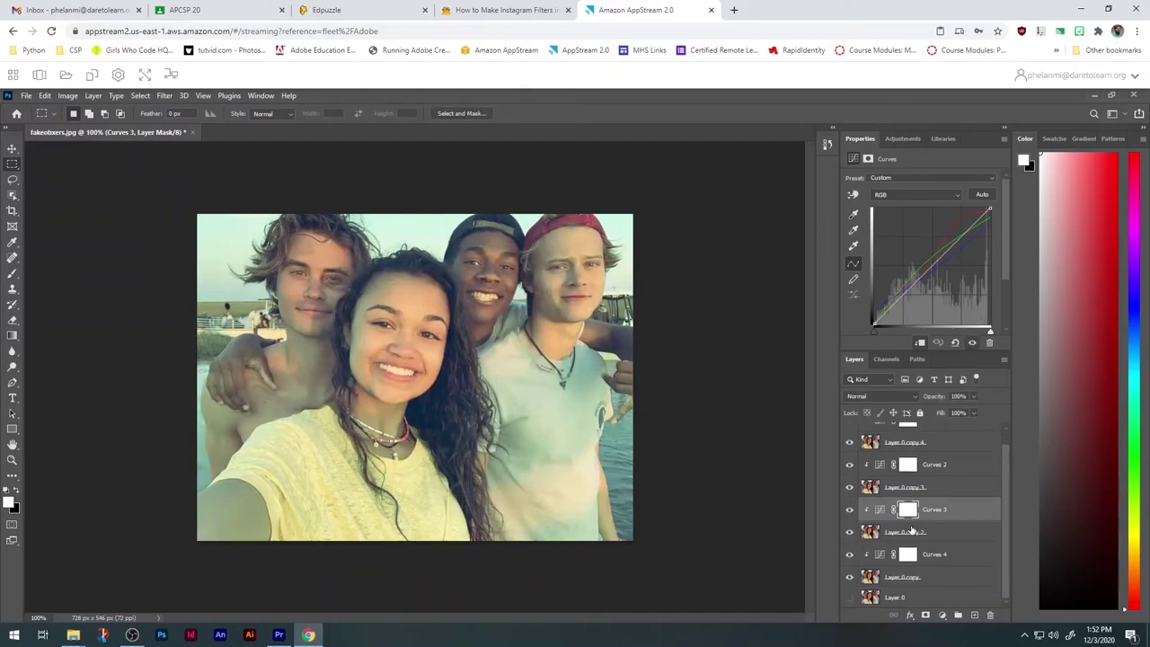
pyautogui.click(850, 597)
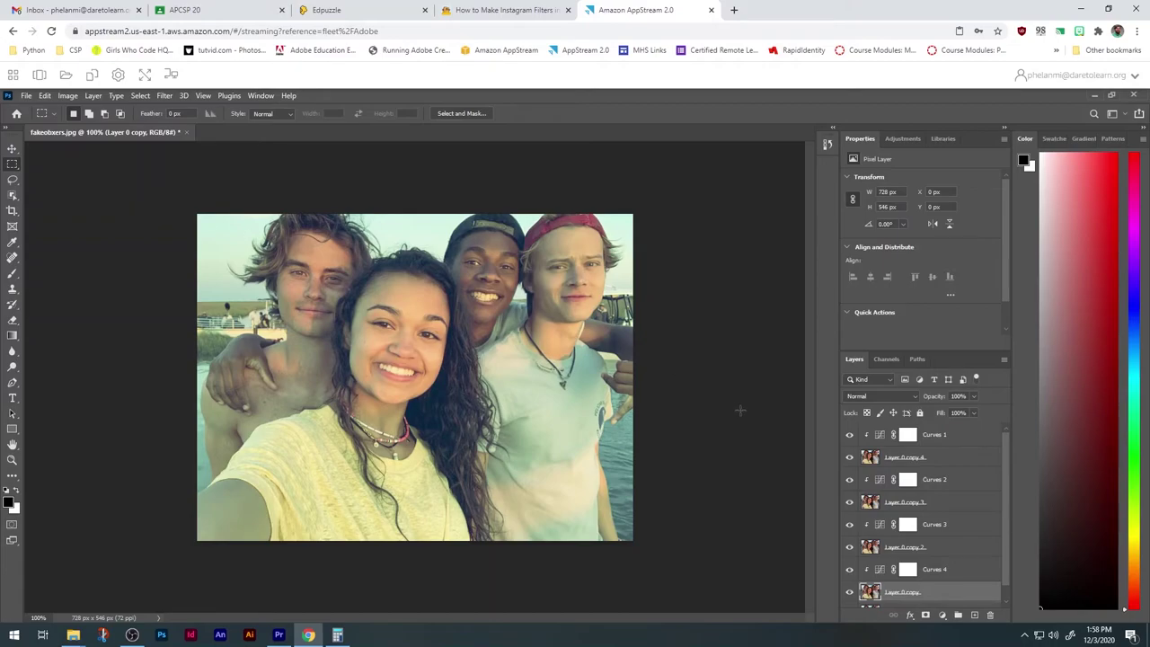
# Step: Mask Layer 0 copy 4 to a full-width 110 px strip across the photo's top
pyautogui.click(974, 460)
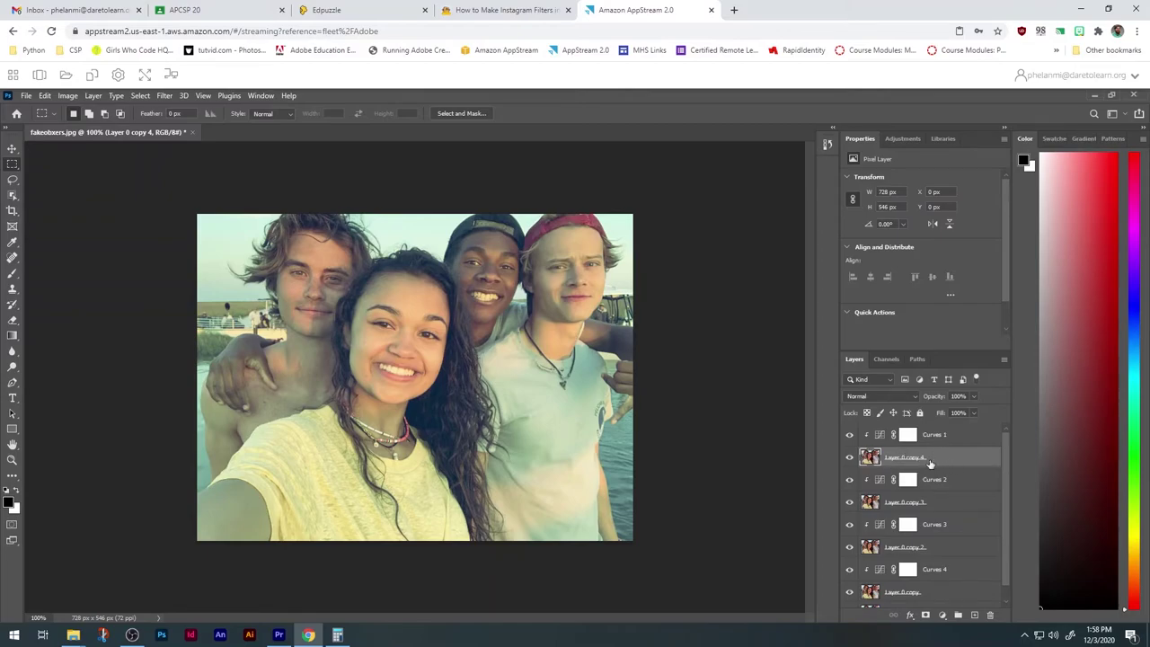
pyautogui.scroll(-1, 978, 453)
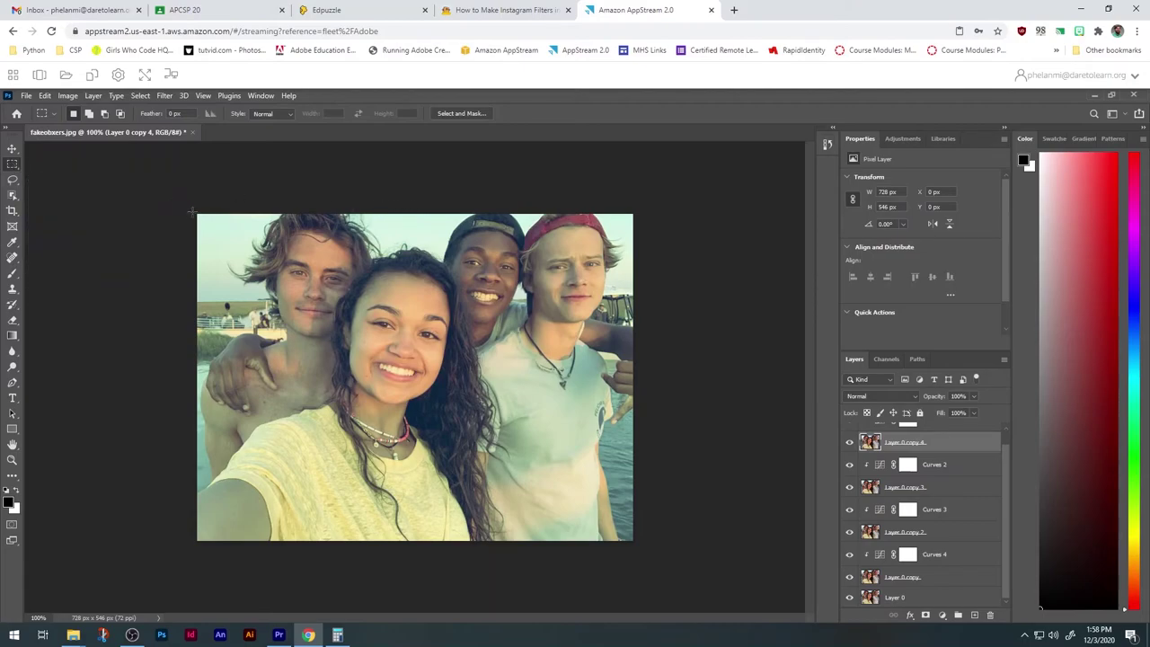
pyautogui.moveTo(192, 211); pyautogui.dragTo(638, 250)
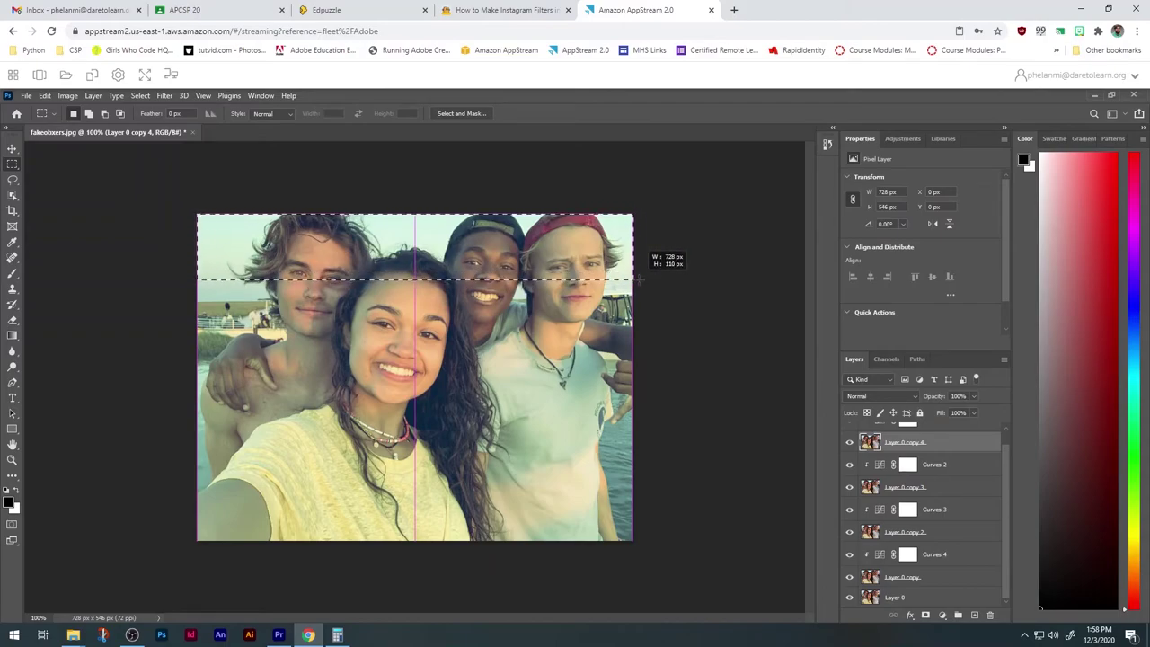
pyautogui.moveTo(639, 280); pyautogui.dragTo(639, 279)
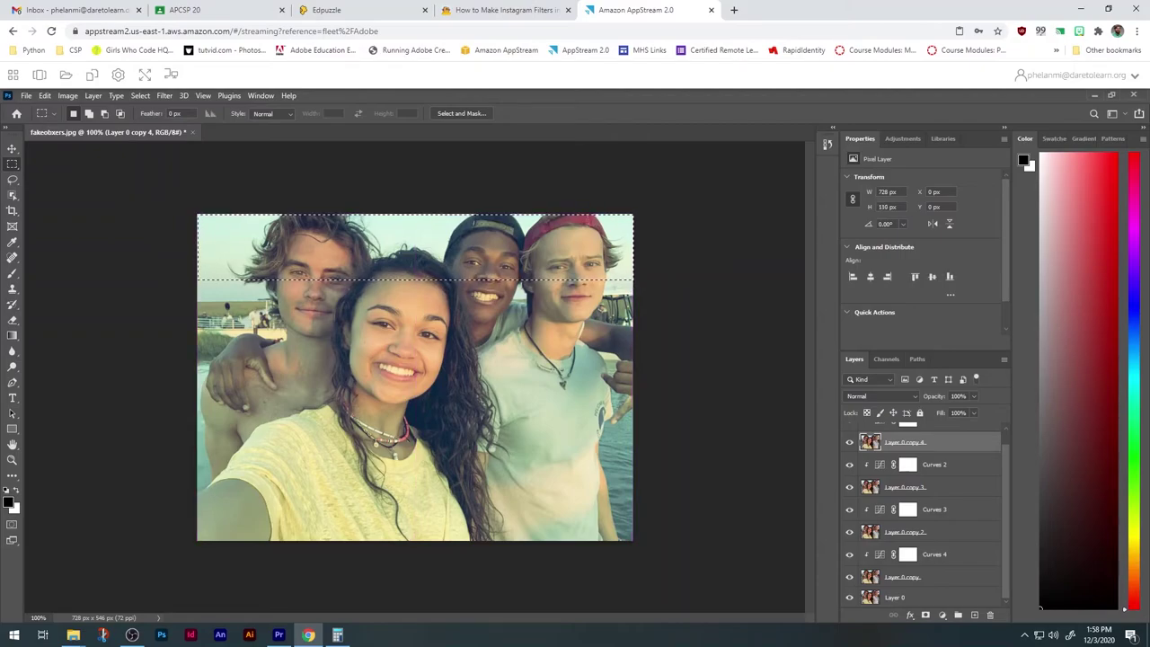
pyautogui.scroll(1, 922, 448)
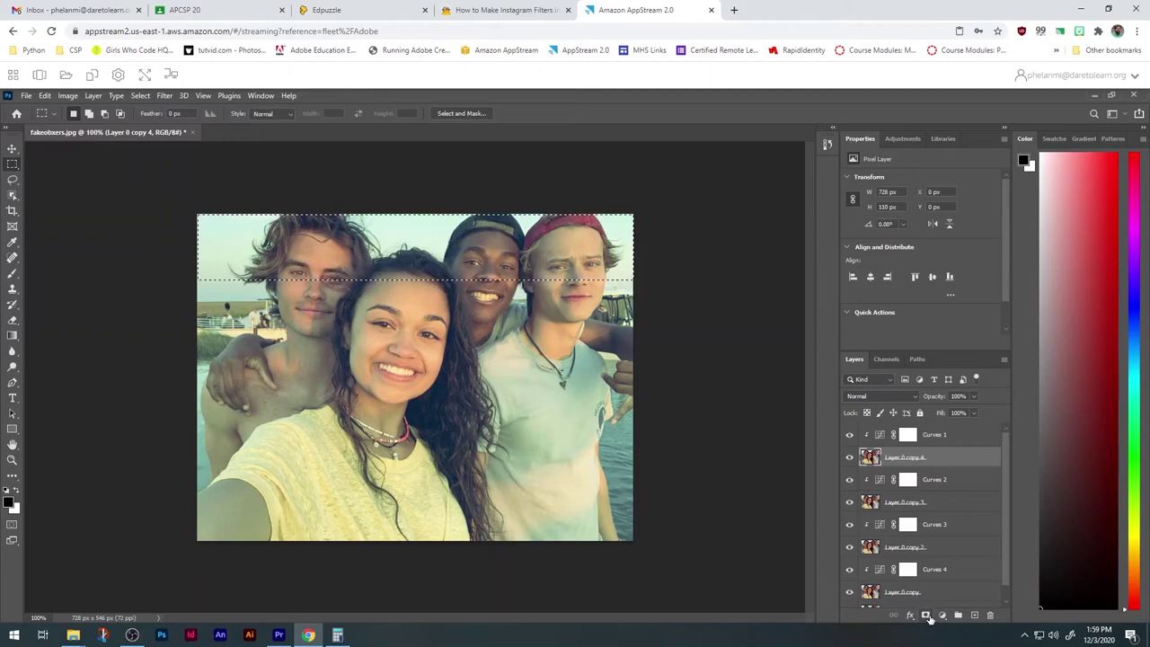
pyautogui.click(927, 616)
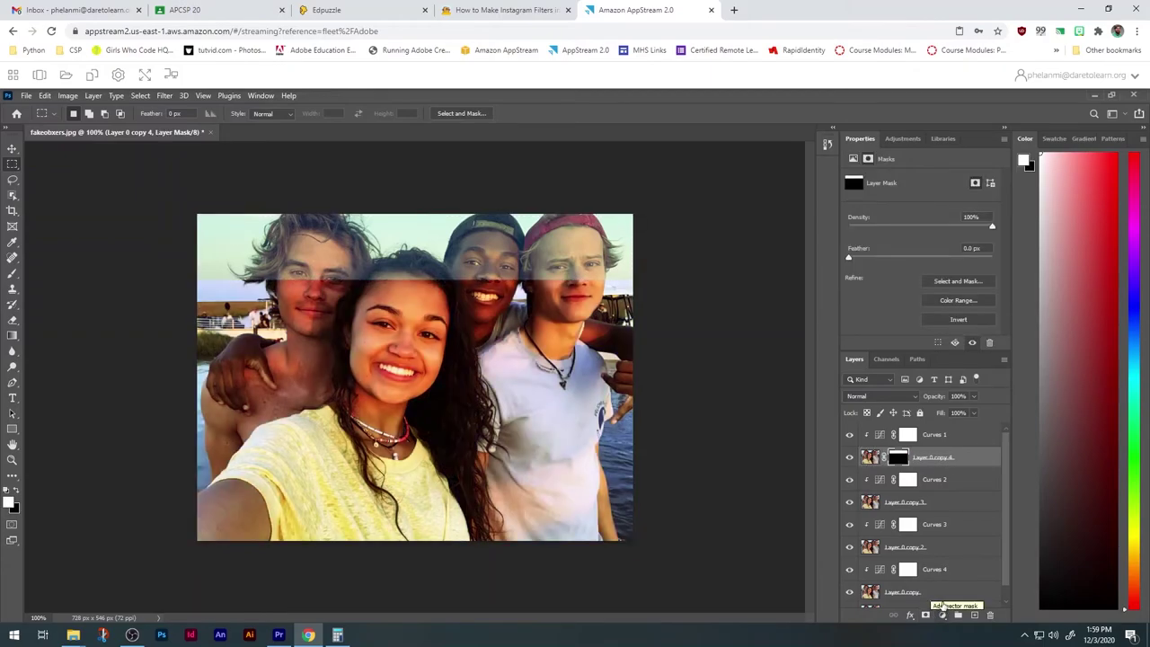
pyautogui.click(956, 504)
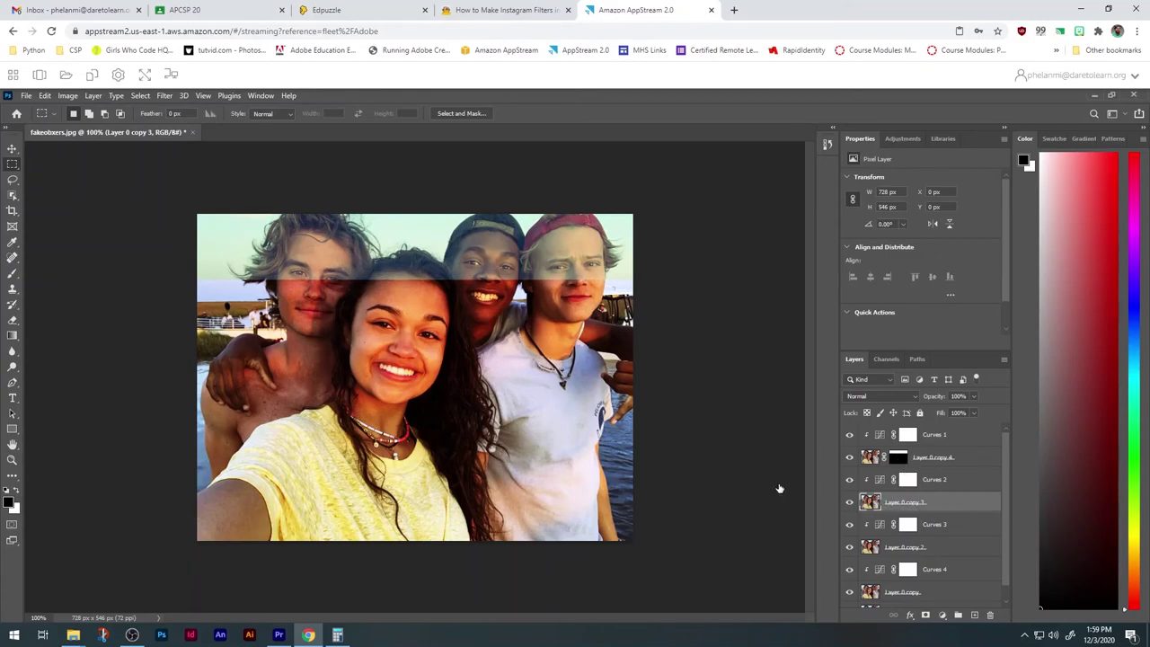
# Step: Mask Layer 0 copy 3 to the second full-width horizontal strip of the photo
pyautogui.moveTo(194, 278); pyautogui.dragTo(643, 334)
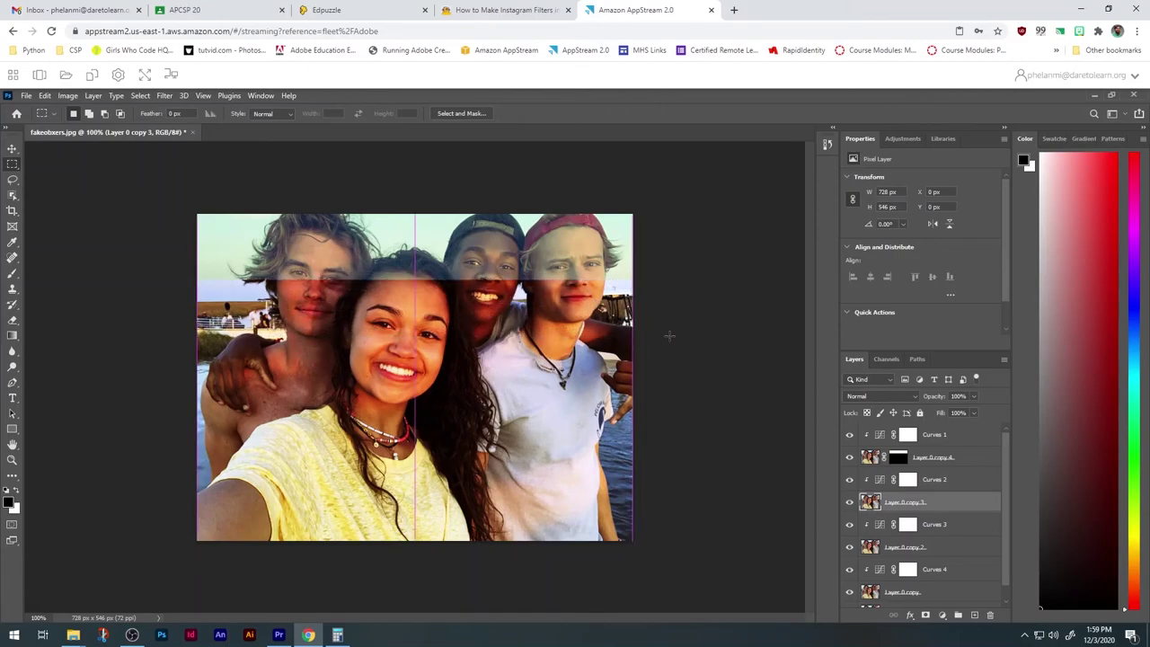
pyautogui.click(135, 285)
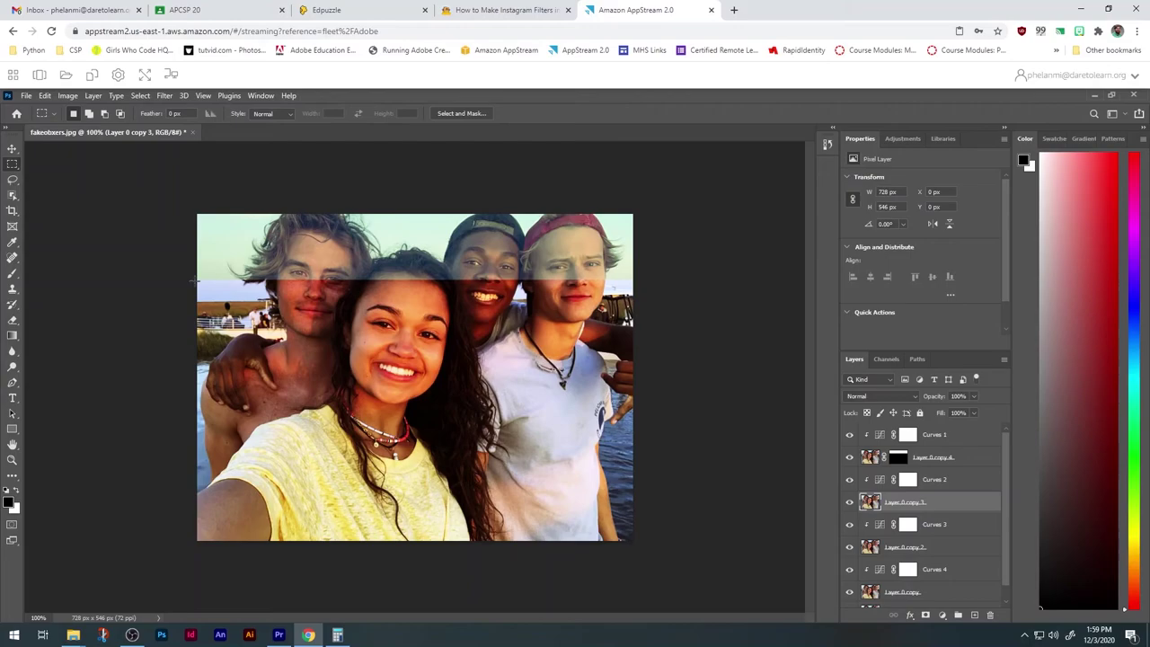
pyautogui.scroll(2, 194, 281)
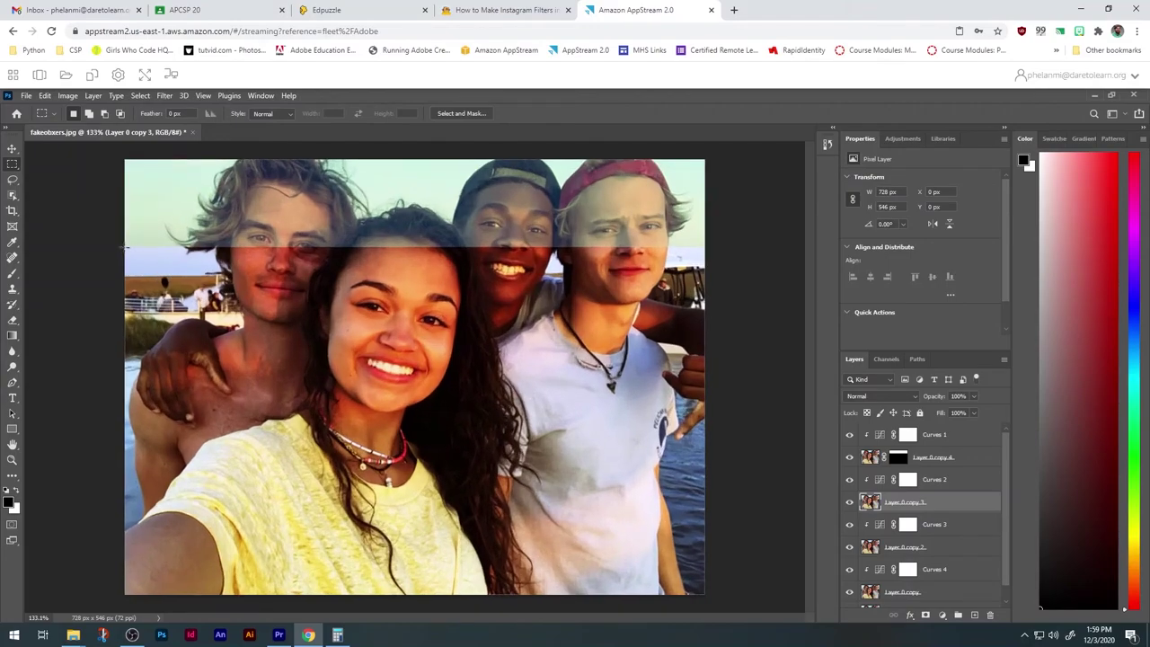
pyautogui.moveTo(126, 246); pyautogui.dragTo(707, 333)
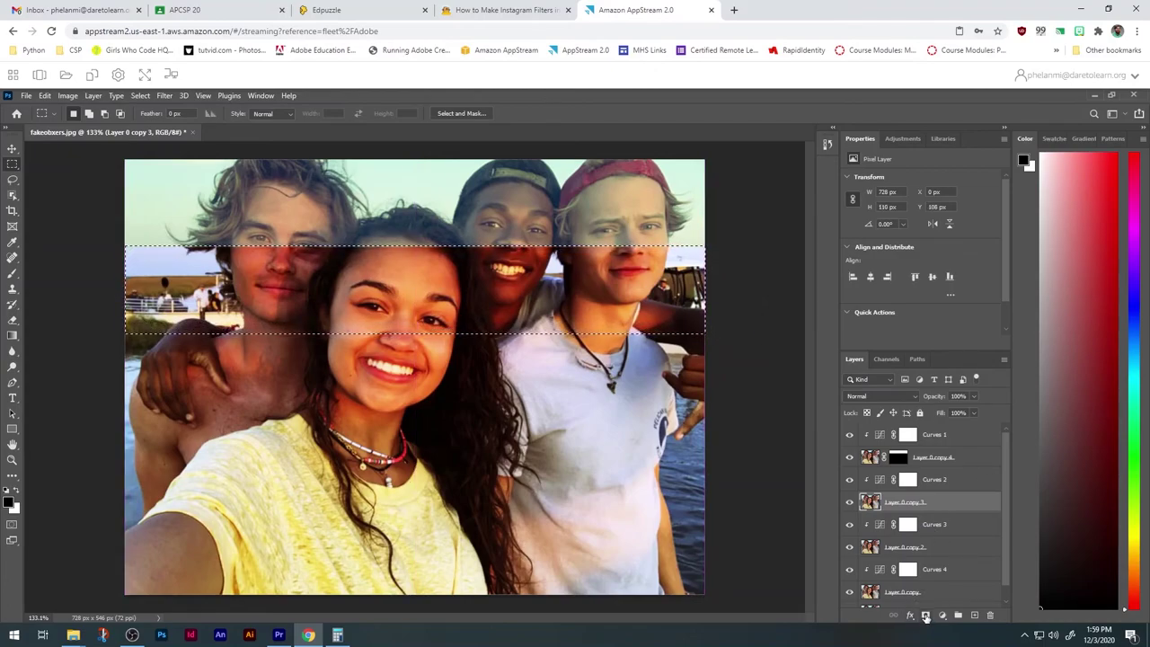
pyautogui.click(926, 615)
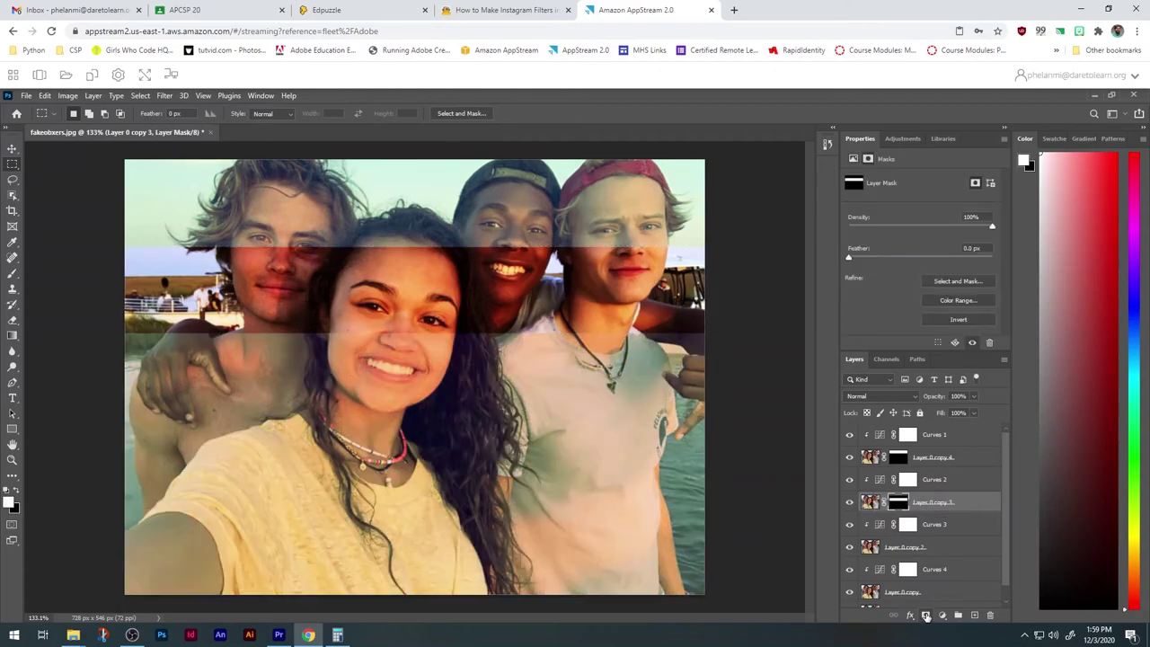
# Step: Mask Layer 0 copy 2 to the third horizontal strip below it
pyautogui.click(945, 546)
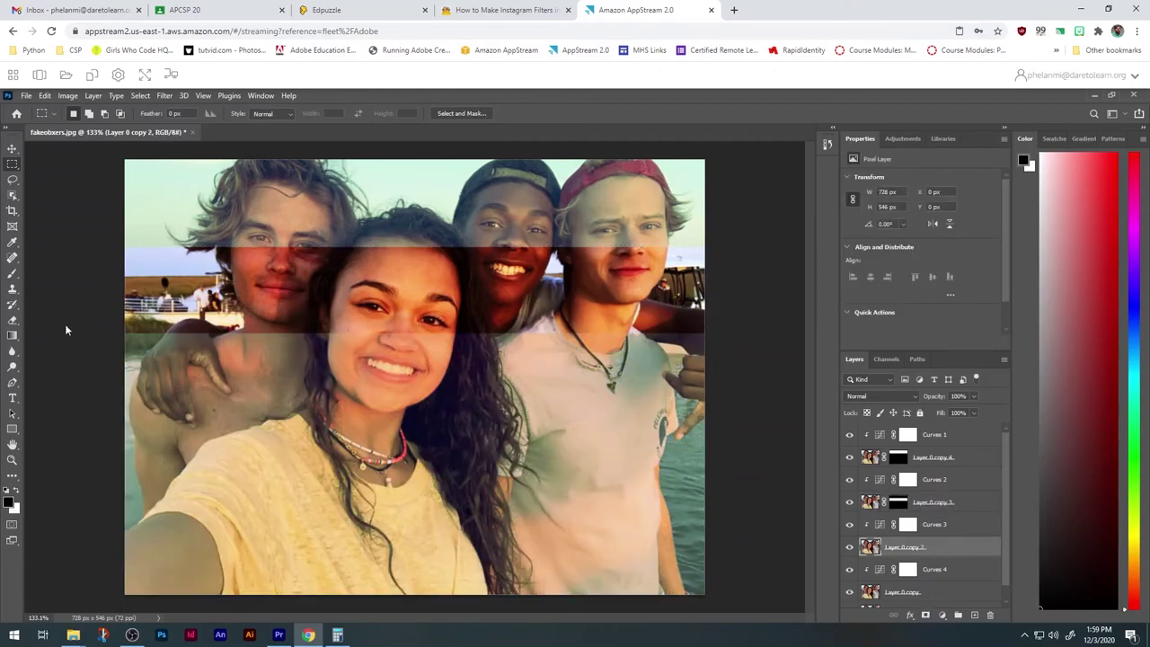
pyautogui.moveTo(119, 334); pyautogui.dragTo(151, 337)
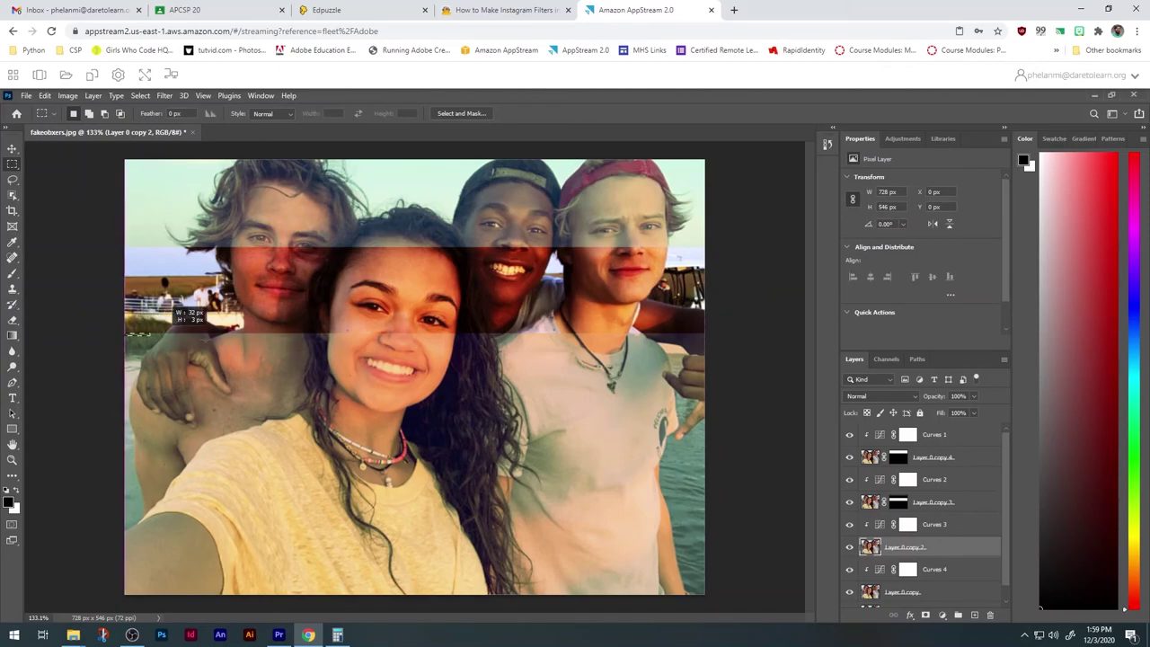
pyautogui.moveTo(406, 354); pyautogui.dragTo(708, 423)
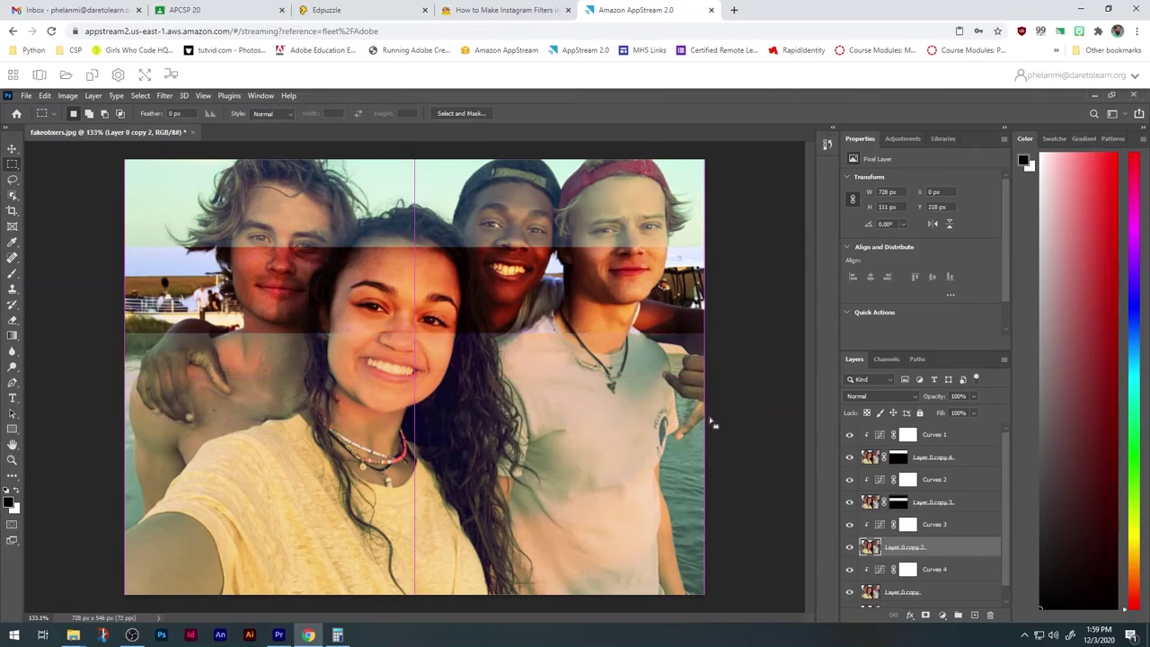
pyautogui.click(925, 615)
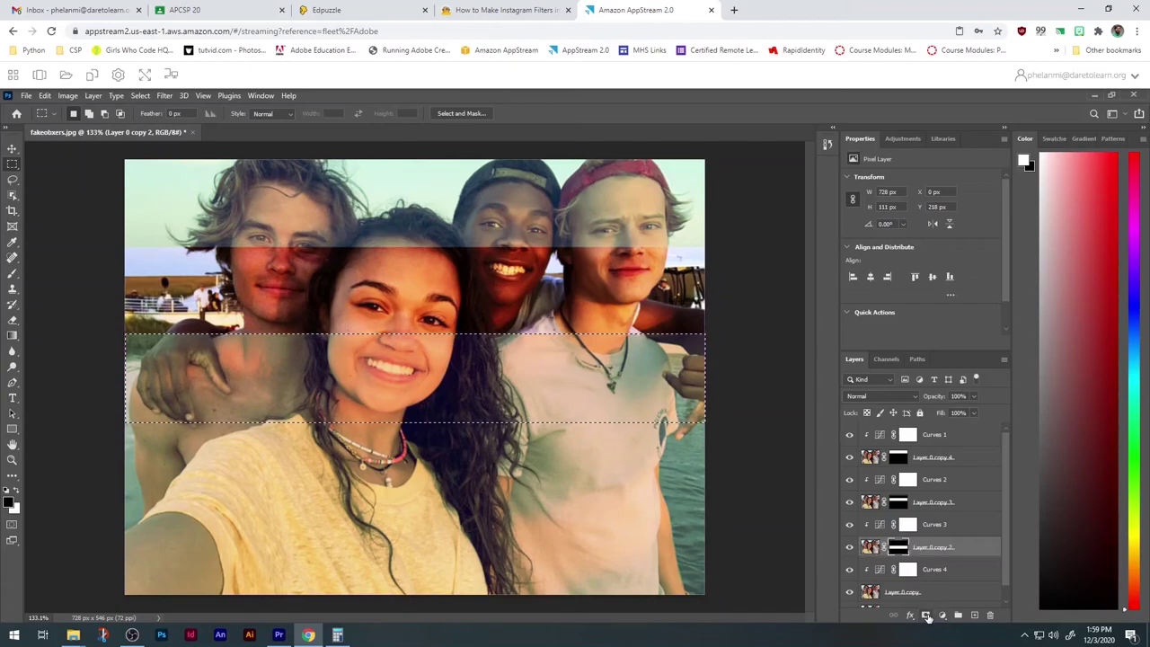
pyautogui.scroll(-1, 952, 525)
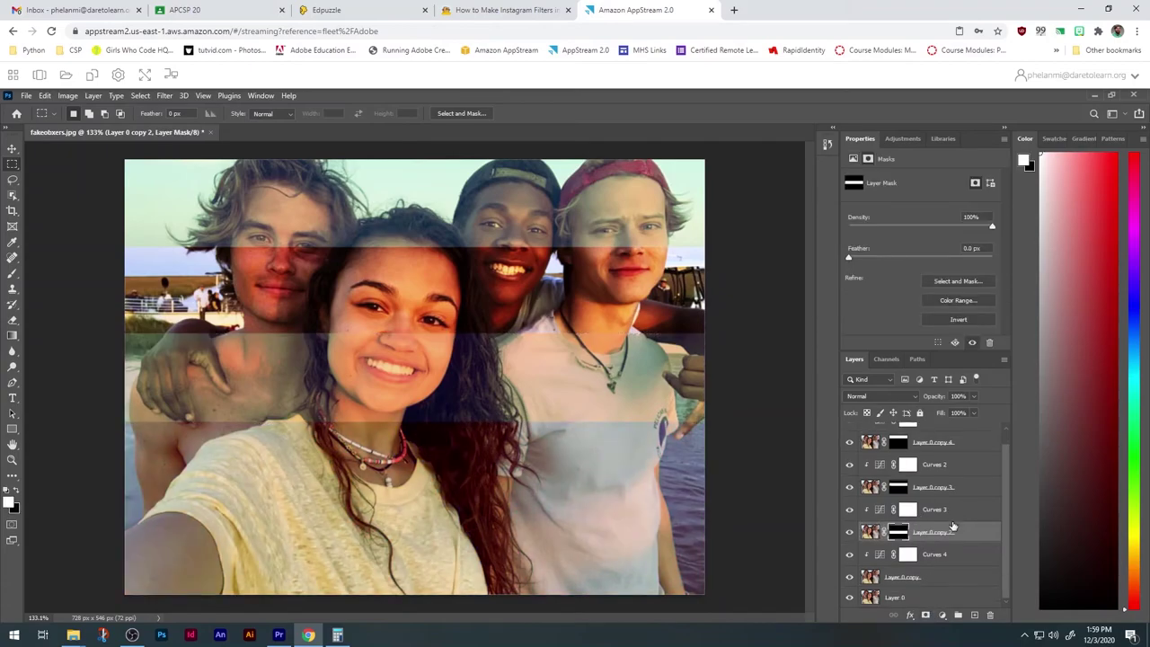
# Step: Mask Layer 0 copy to a full-width fourth-strip selection so the Curves 4 tint shows only there
pyautogui.click(950, 577)
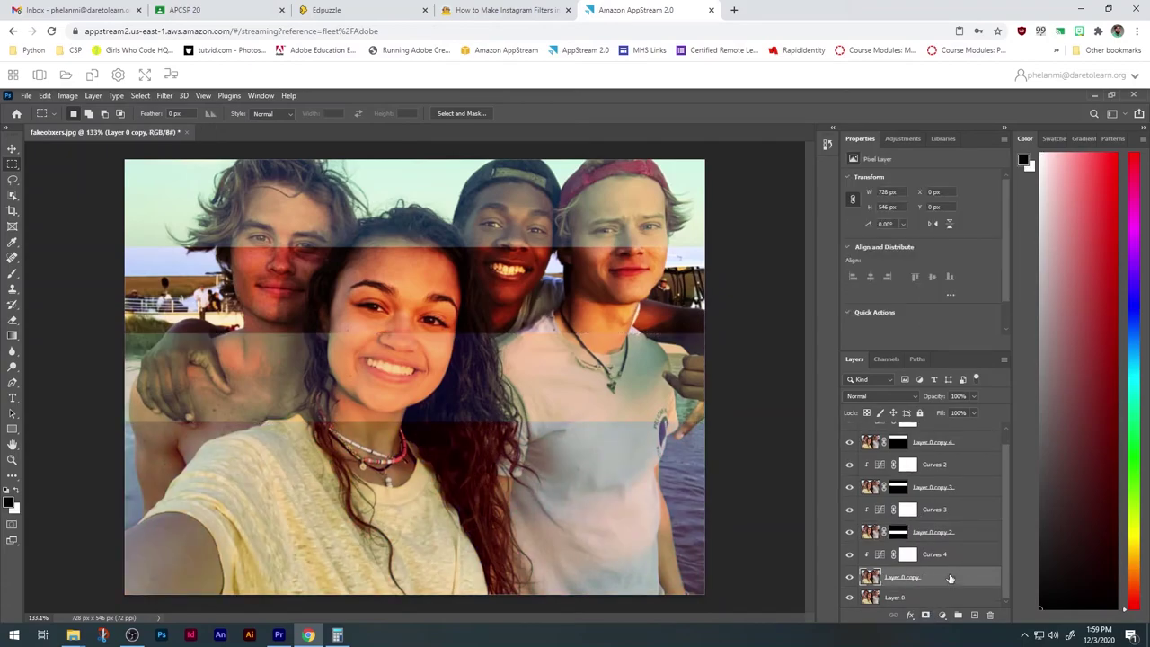
pyautogui.moveTo(109, 418); pyautogui.dragTo(168, 443)
pyautogui.moveTo(137, 425); pyautogui.dragTo(730, 508)
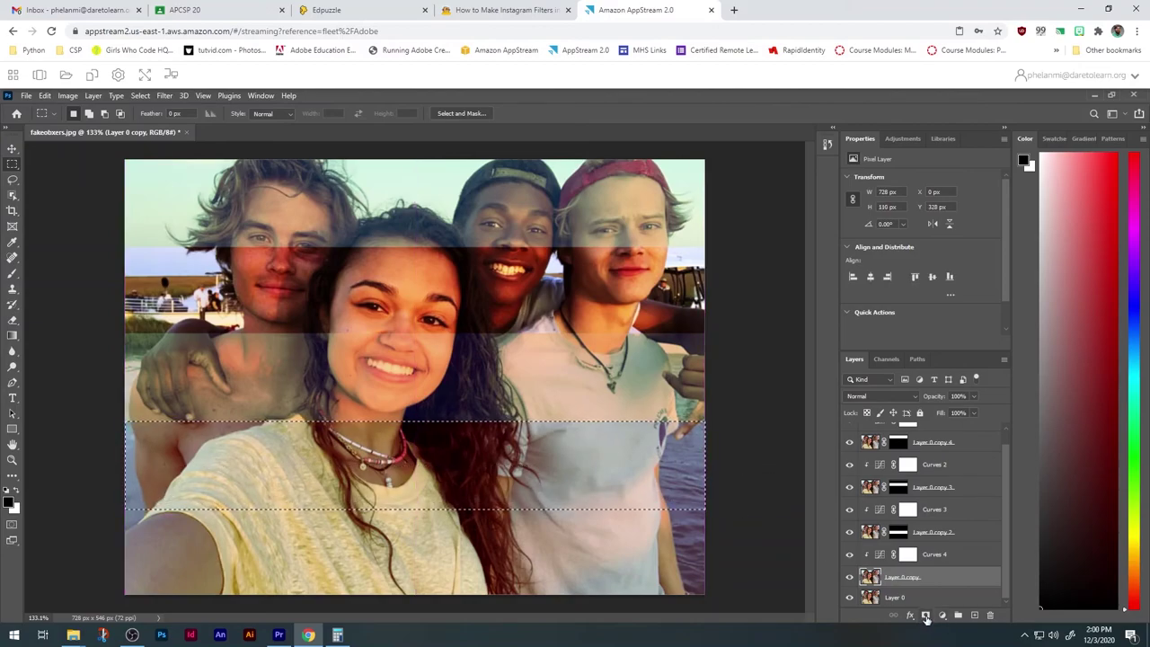
pyautogui.click(925, 616)
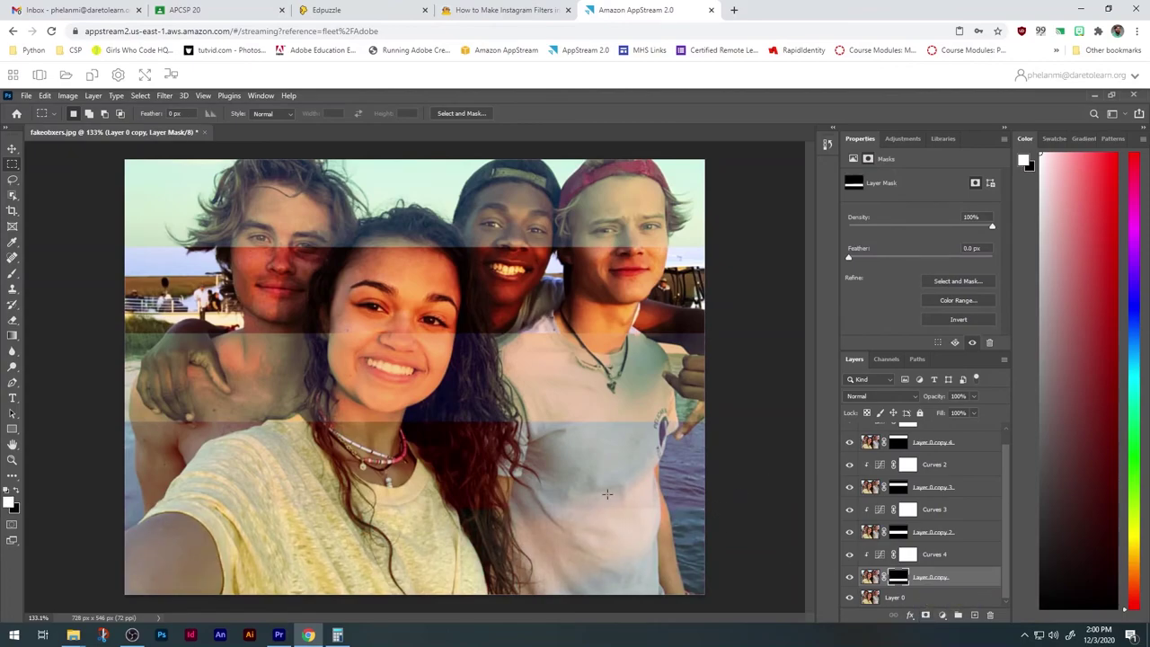
pyautogui.click(12, 148)
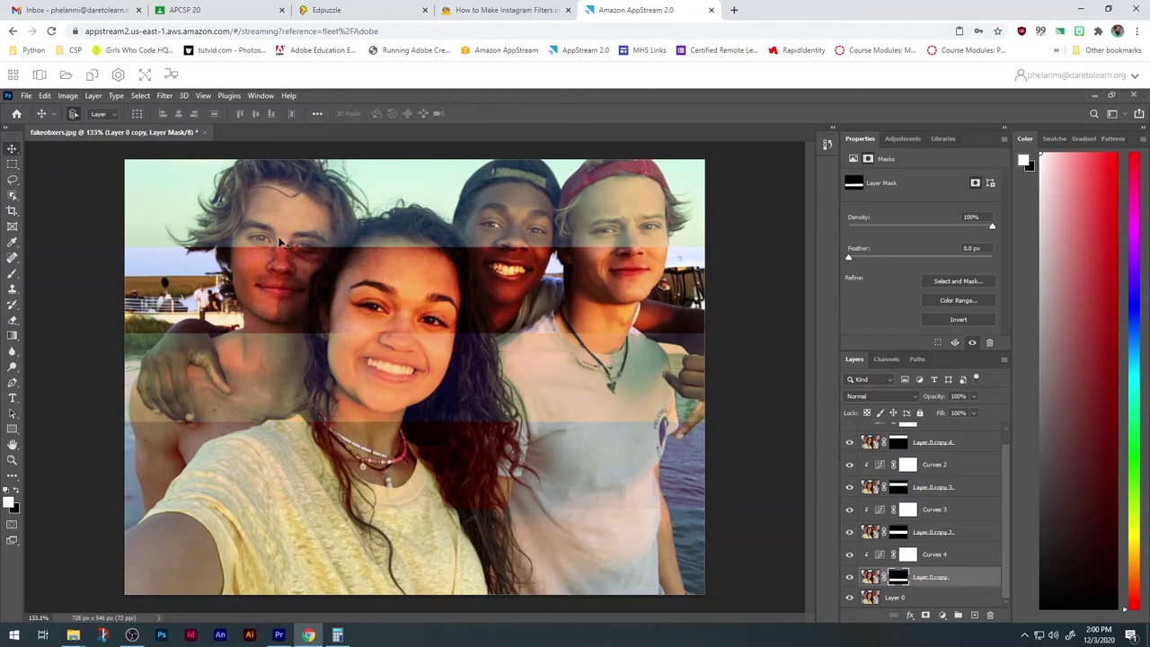
pyautogui.click(849, 533)
pyautogui.click(850, 532)
pyautogui.click(850, 443)
pyautogui.click(849, 443)
pyautogui.click(850, 465)
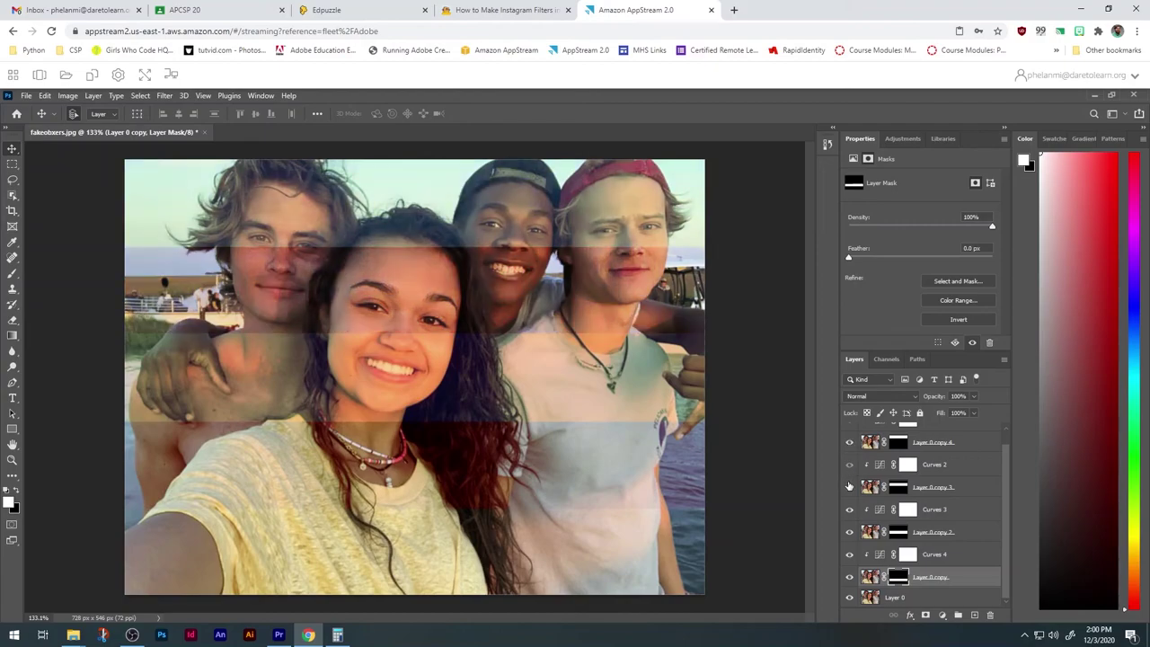
pyautogui.click(849, 486)
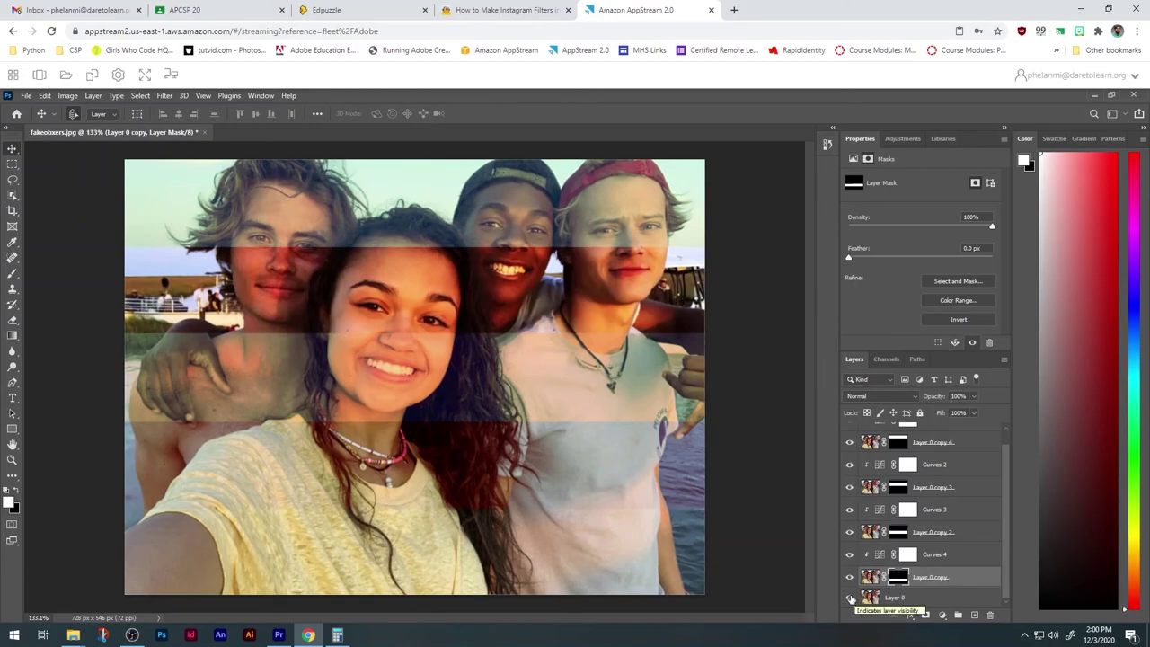
pyautogui.click(850, 597)
pyautogui.click(850, 597)
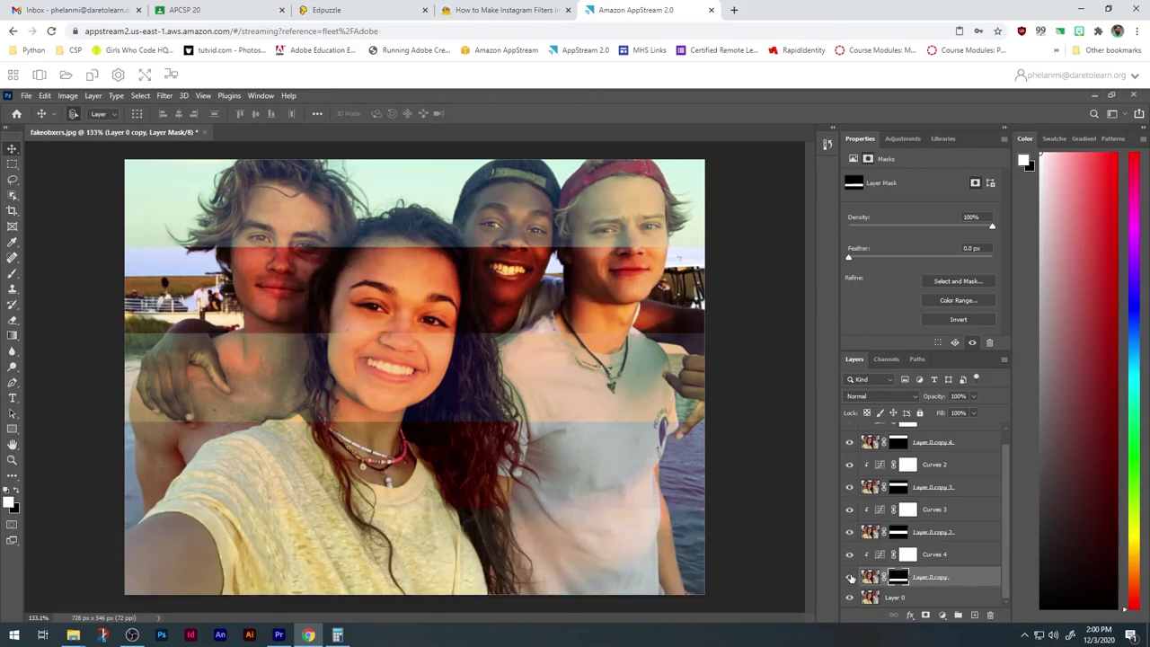
pyautogui.click(850, 576)
pyautogui.click(850, 576)
pyautogui.click(489, 267)
pyautogui.click(500, 359)
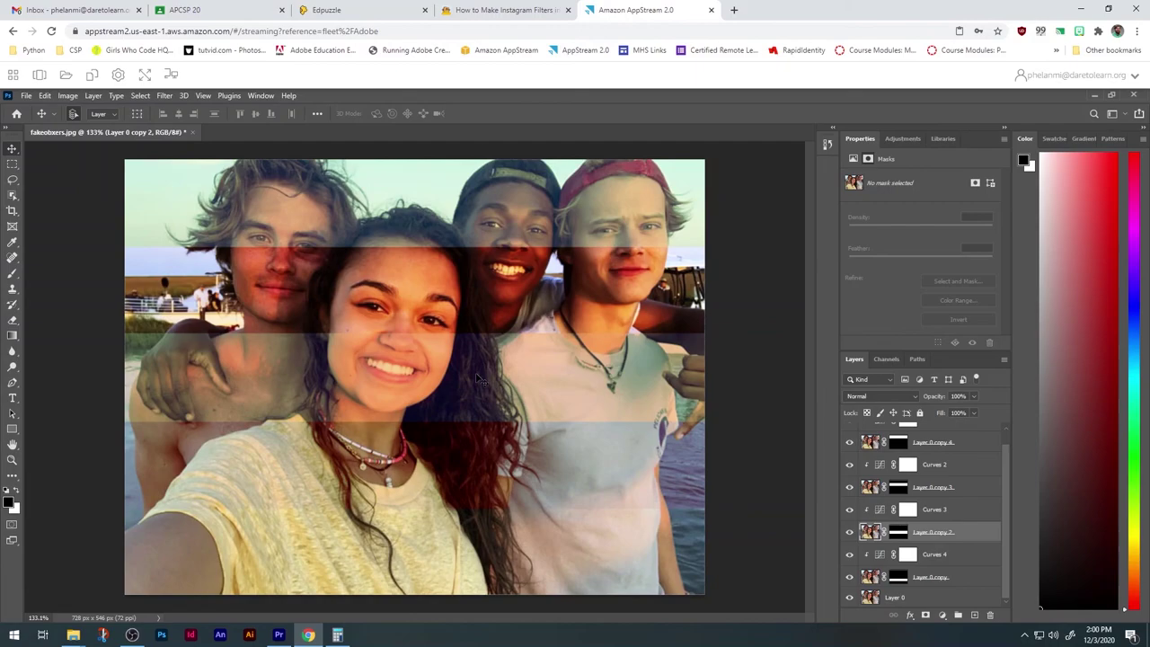